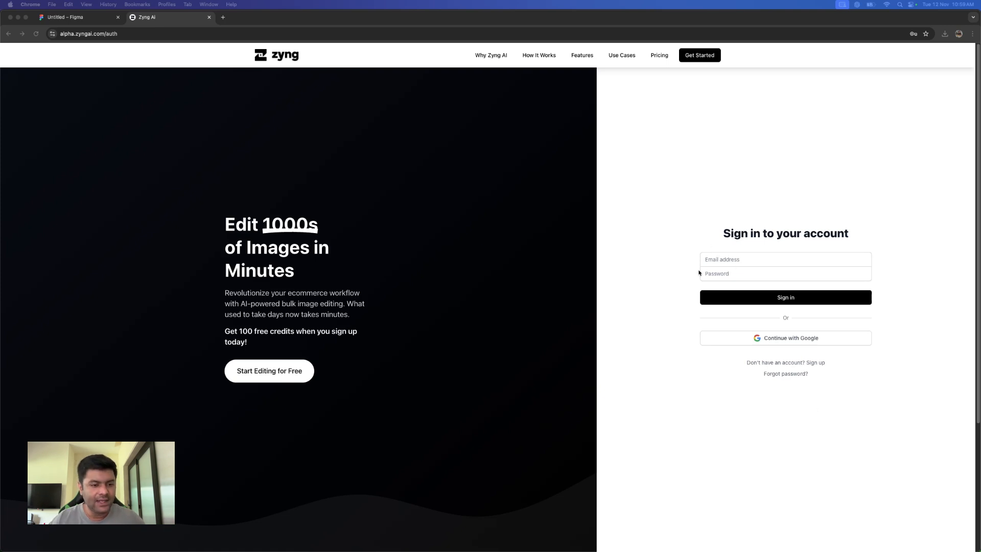
# Sign in to the Zyng account with the saved e-mail address and account password
pyautogui.click(716, 261)
pyautogui.click(758, 282)
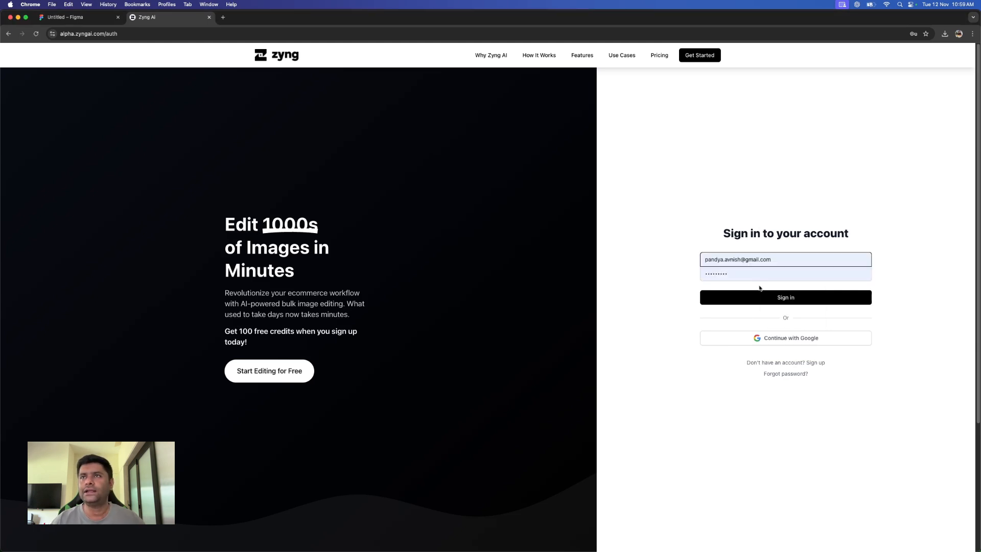
pyautogui.click(761, 298)
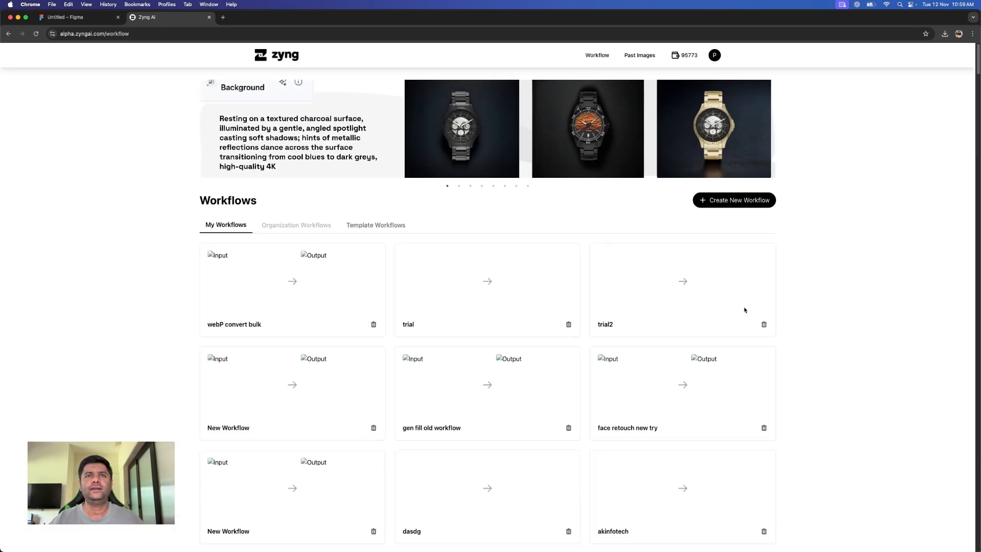
# Look through the saved personal workflows and the template workflows
pyautogui.click(358, 226)
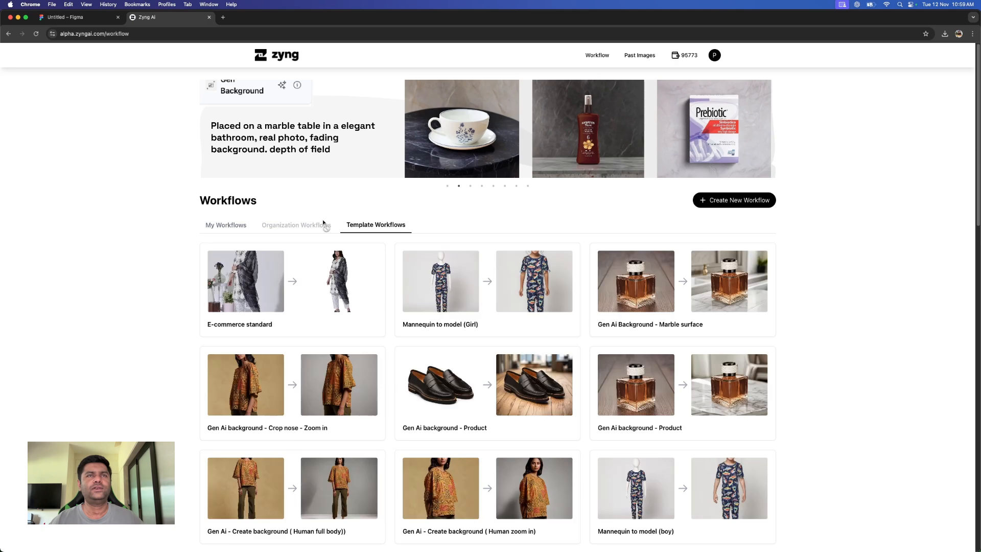
pyautogui.click(226, 225)
pyautogui.scroll(-7, 424, 333)
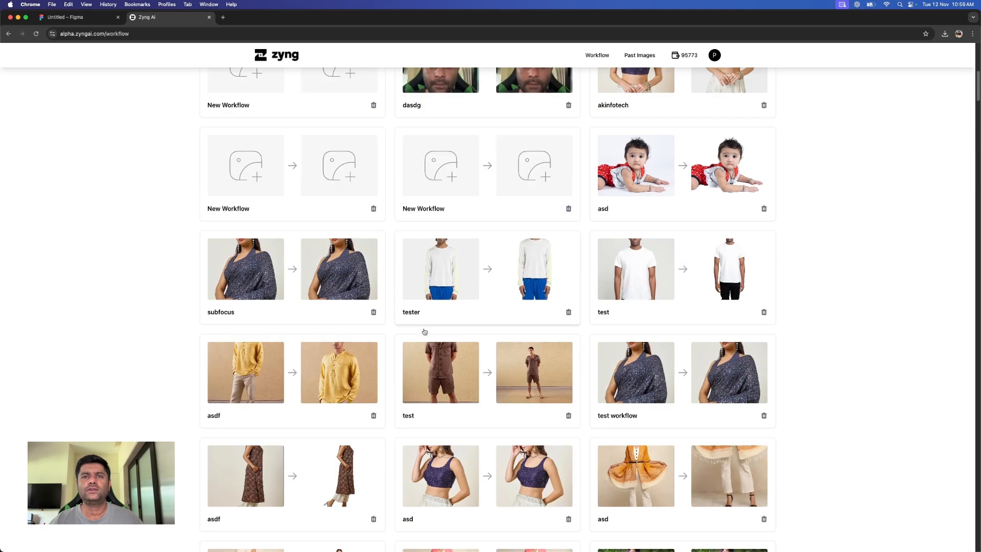
pyautogui.scroll(8, 423, 333)
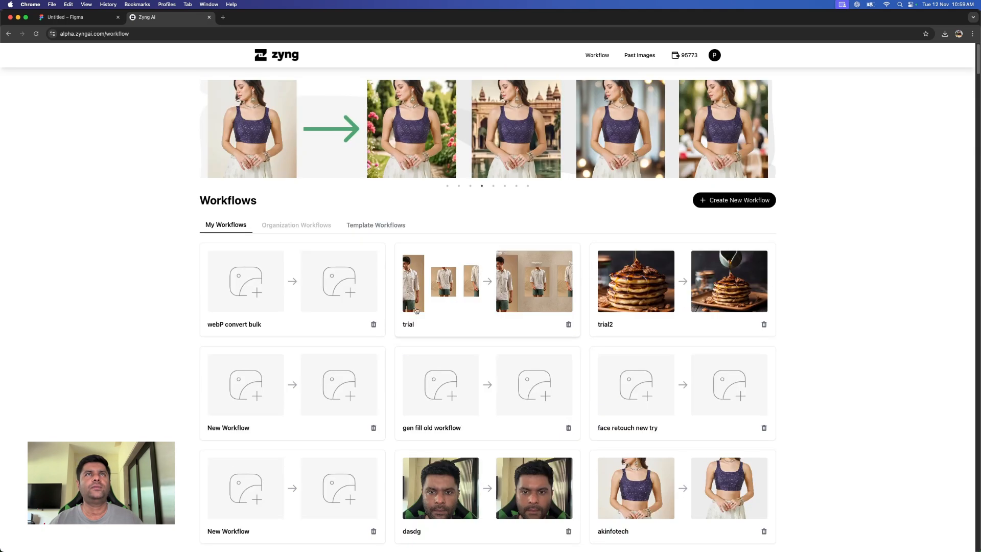
pyautogui.click(382, 226)
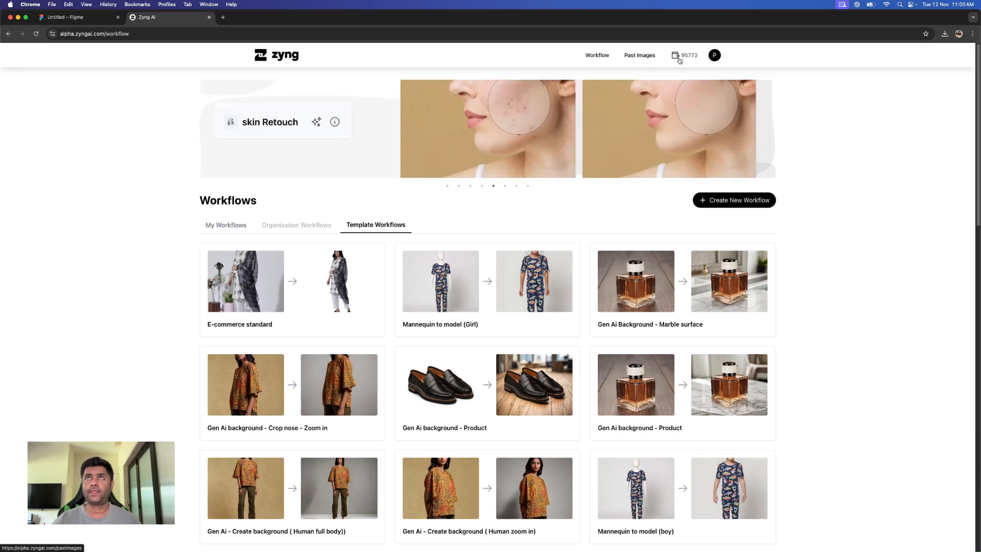
# Review the account page's workspace members, API key section and past transactions, and return to the workflows page
pyautogui.click(715, 56)
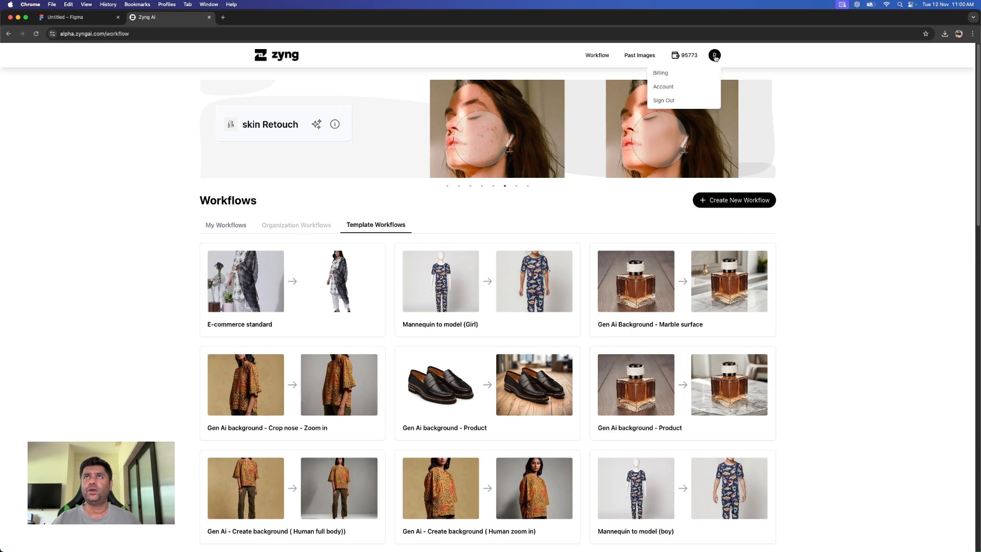
pyautogui.click(686, 88)
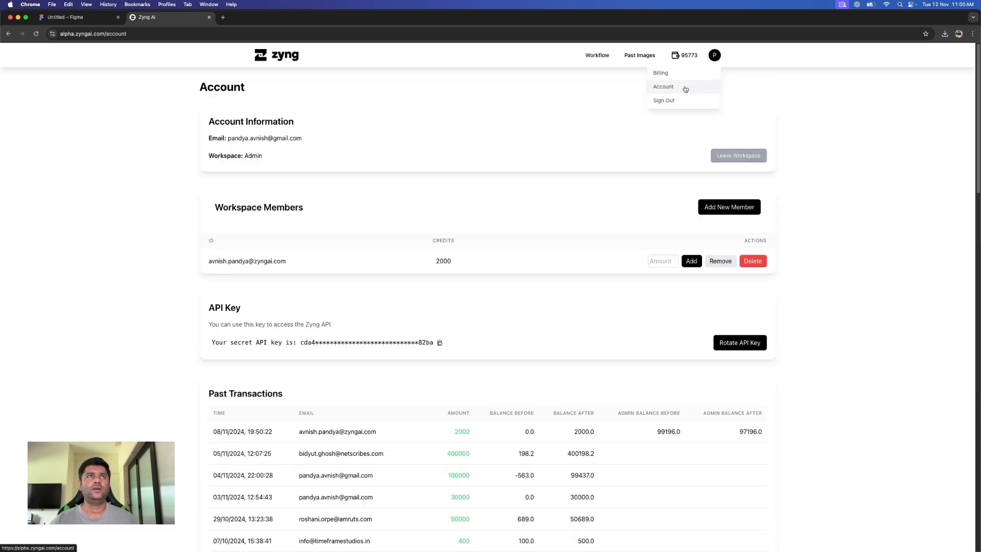
pyautogui.scroll(-4, 383, 211)
pyautogui.scroll(3, 383, 213)
pyautogui.click(716, 57)
pyautogui.scroll(-2, 726, 256)
pyautogui.scroll(-11, 725, 257)
pyautogui.scroll(15, 493, 166)
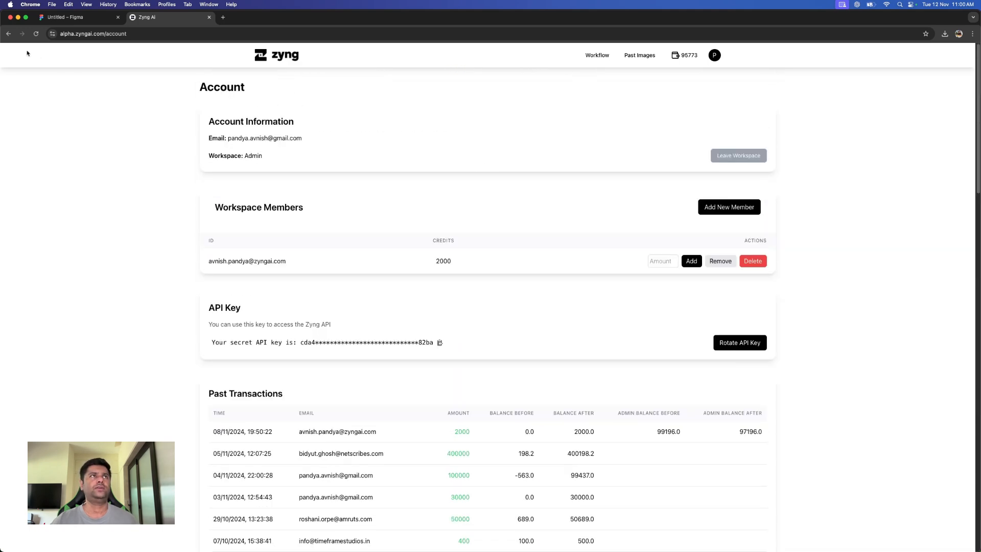
pyautogui.click(8, 34)
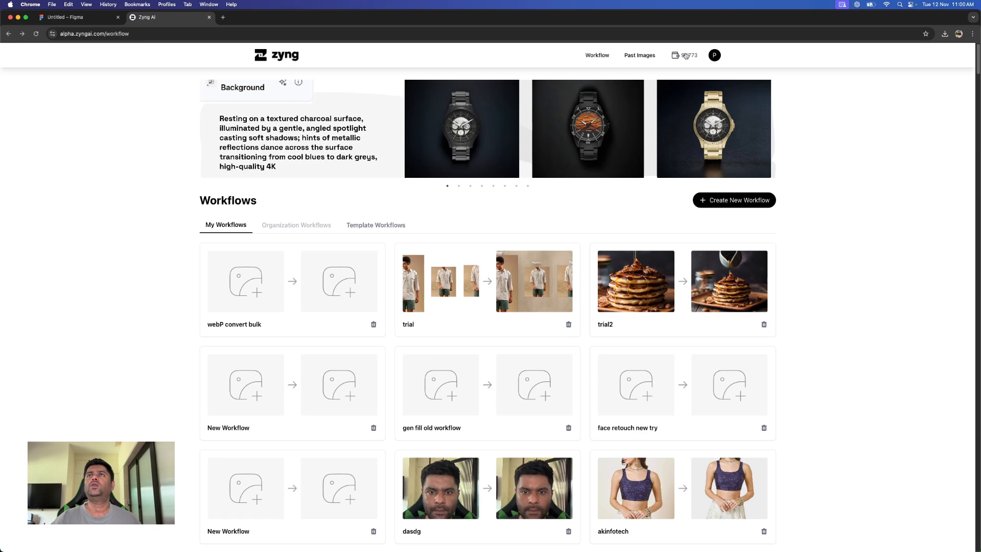
# Check the billing page's credit calculator and its resolution options, and return to the workflows page
pyautogui.click(714, 56)
pyautogui.click(701, 75)
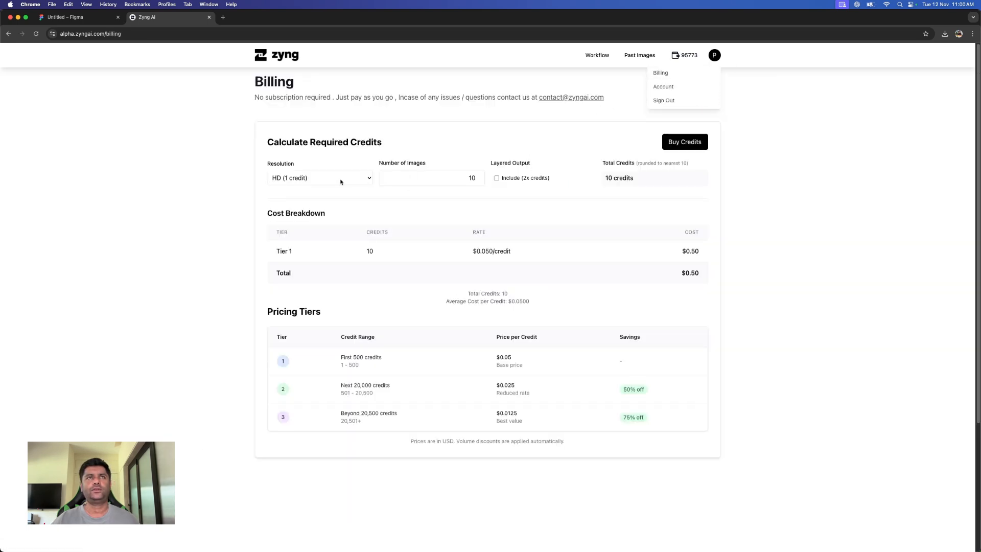
pyautogui.click(369, 180)
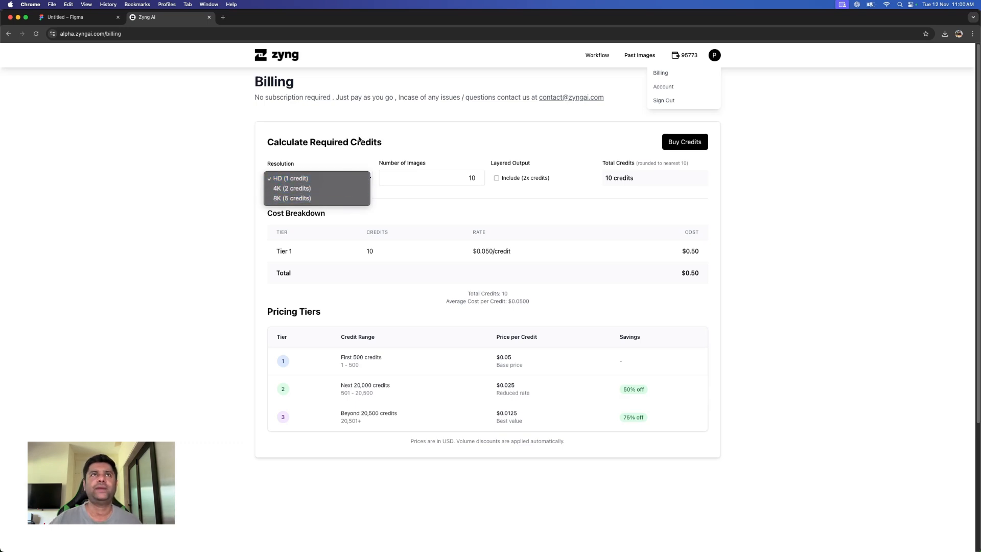
pyautogui.click(368, 153)
pyautogui.click(8, 35)
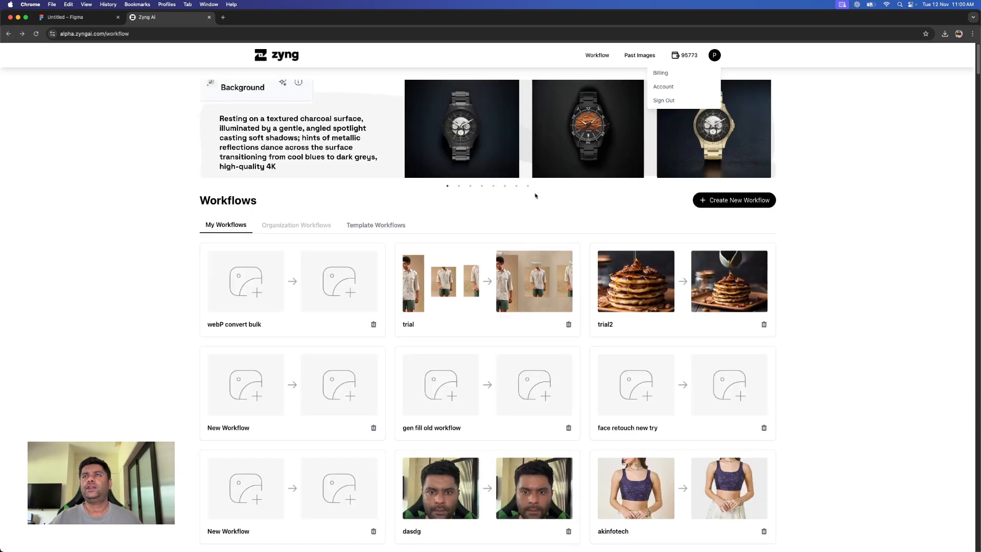
# Start a new workflow and look through its list of available functions
pyautogui.click(736, 200)
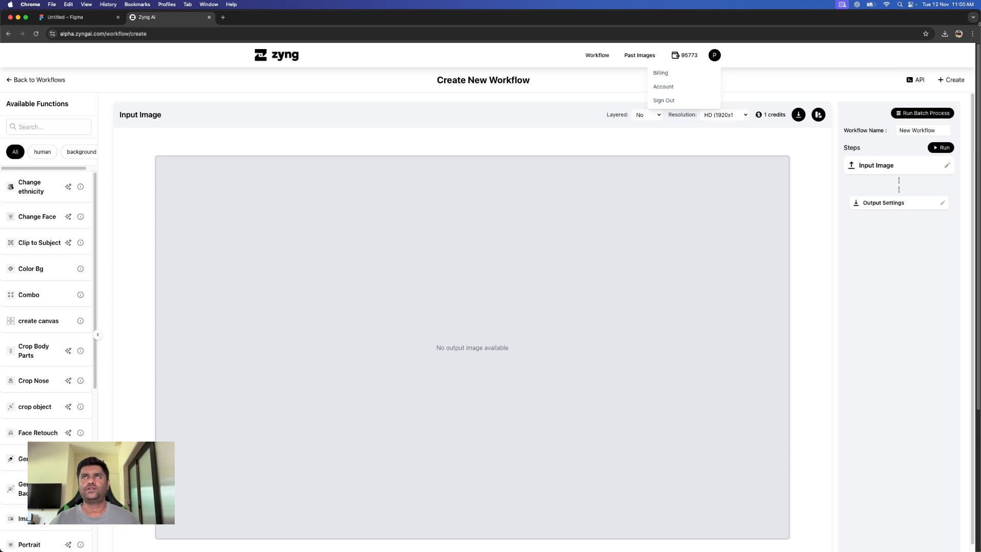
pyautogui.click(715, 61)
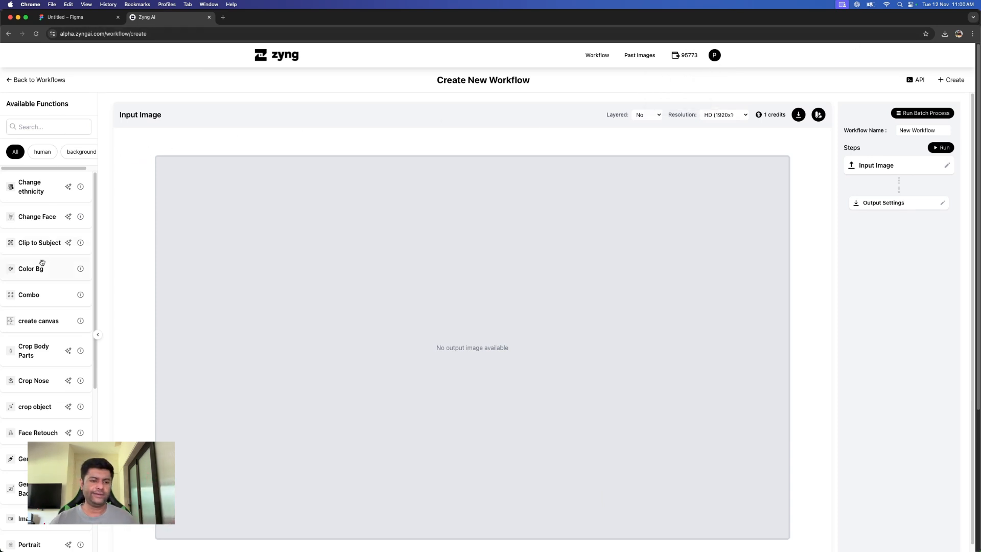
pyautogui.scroll(-5, 35, 297)
pyautogui.scroll(5, 36, 298)
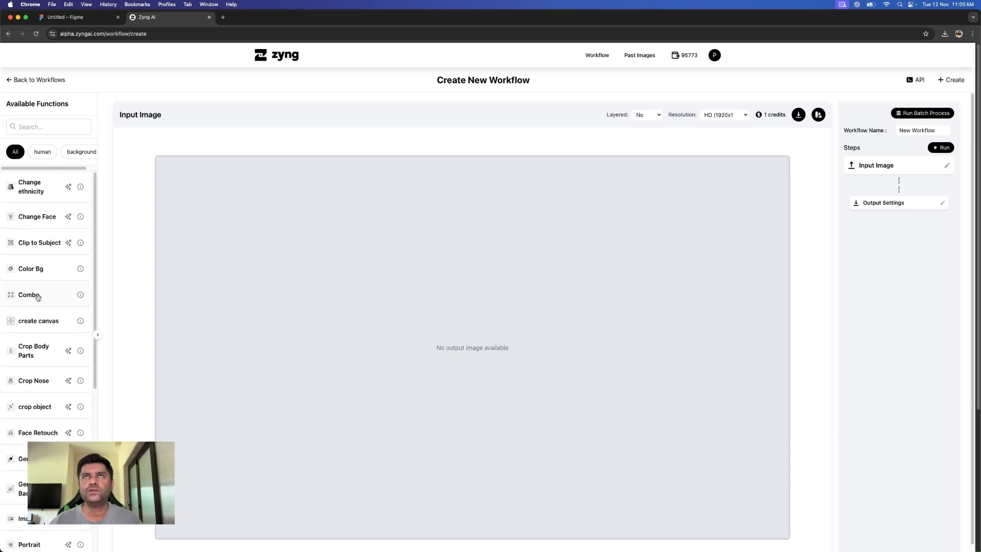
pyautogui.scroll(-15, 67, 246)
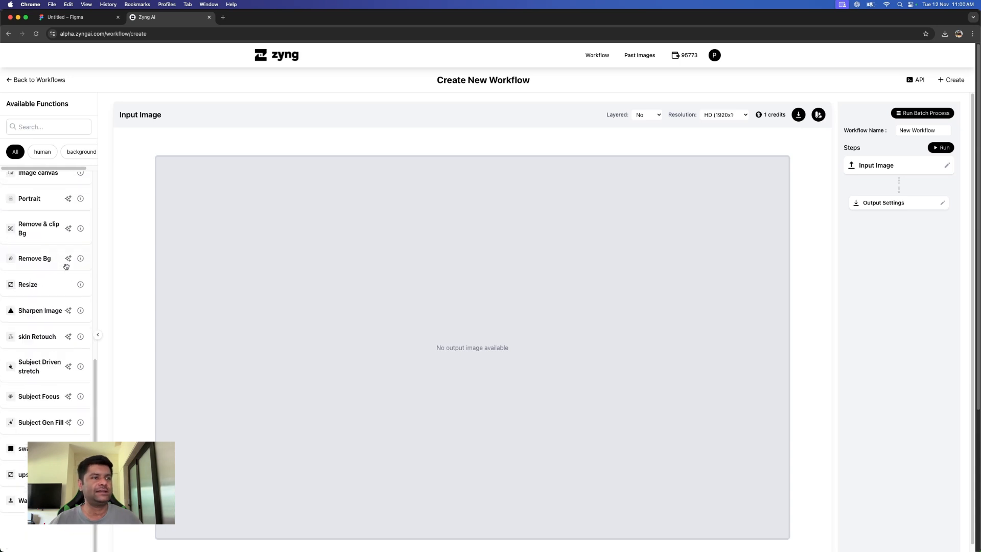
pyautogui.scroll(8, 69, 307)
pyautogui.scroll(5, 389, 307)
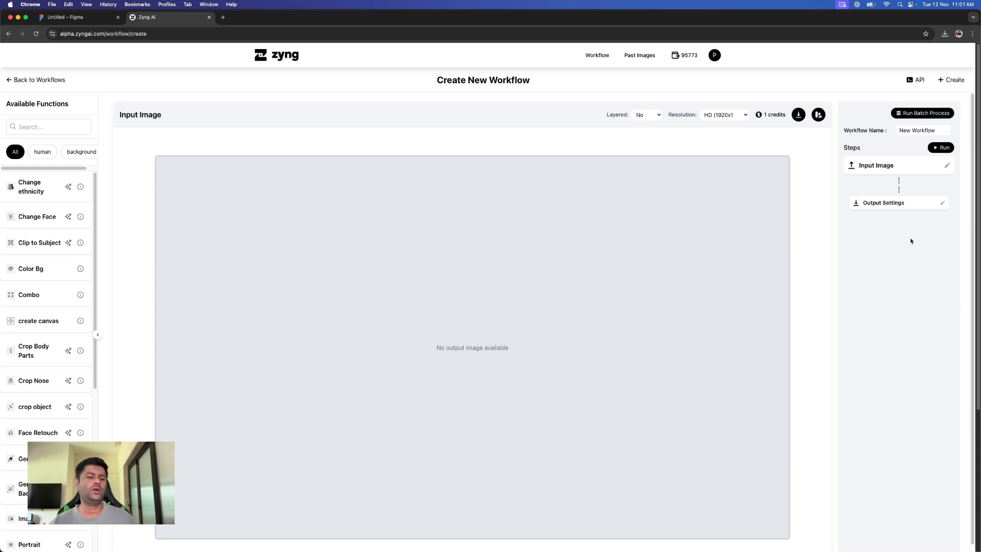
# Upload the Acne-Positivity webp picture from the Face retouch folder as the workflow's input image
pyautogui.click(875, 203)
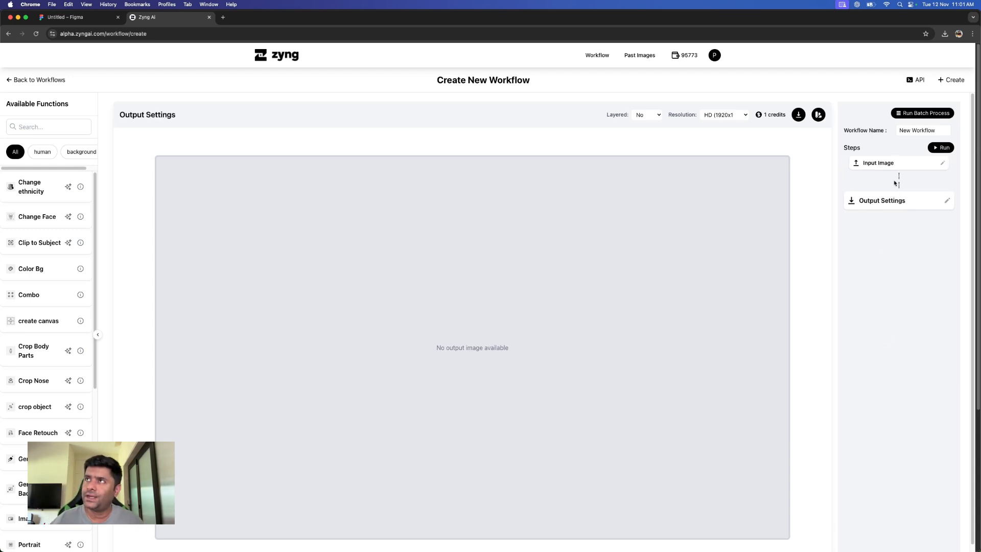
pyautogui.click(892, 165)
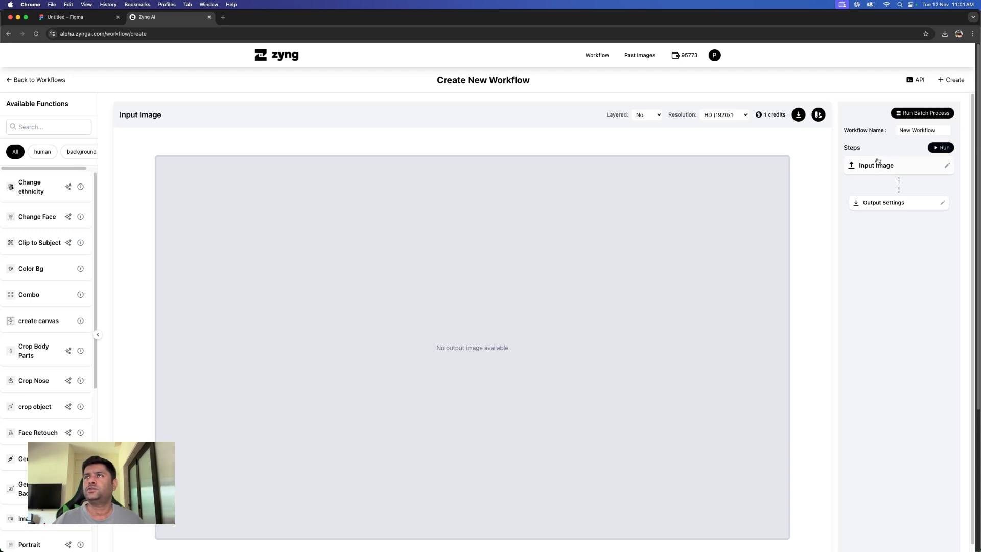
pyautogui.click(947, 166)
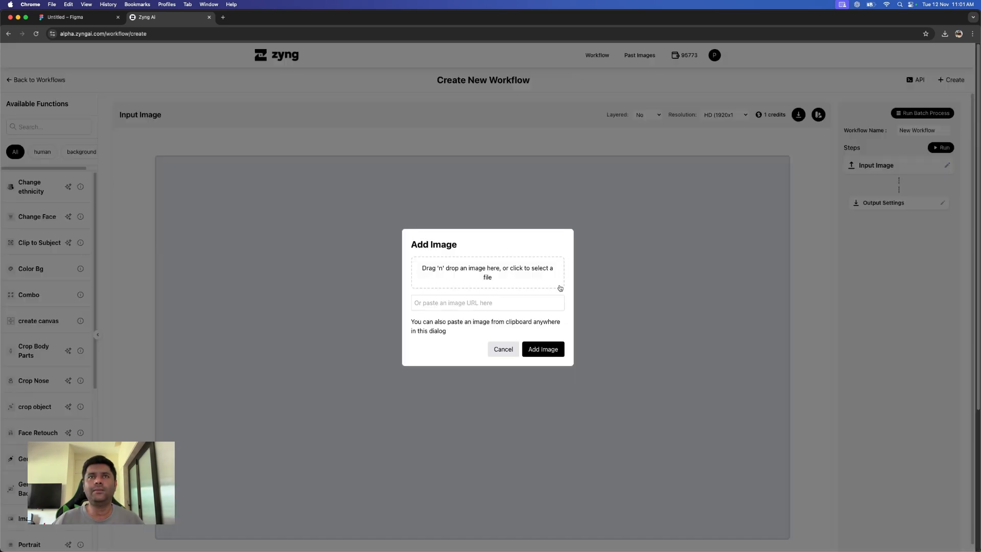
pyautogui.click(513, 277)
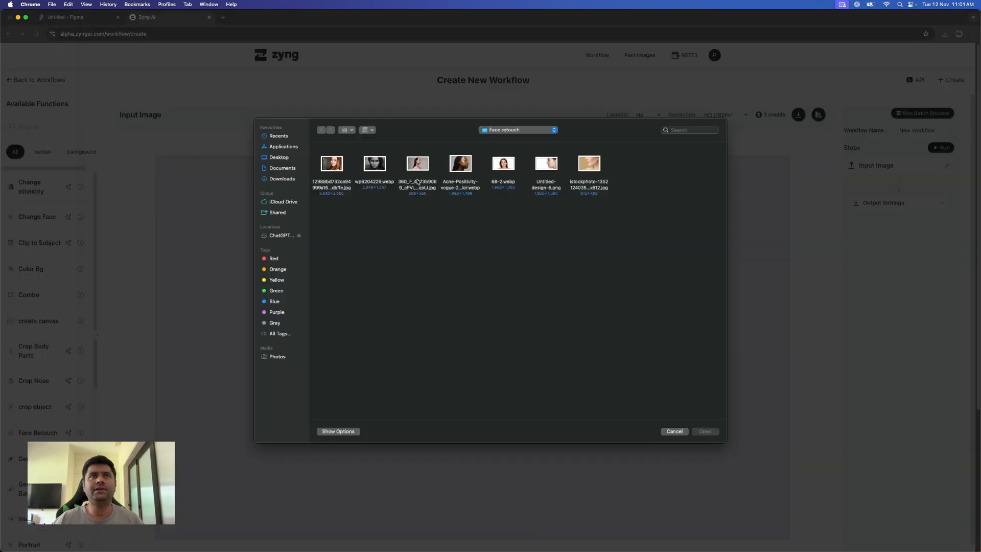
pyautogui.click(460, 163)
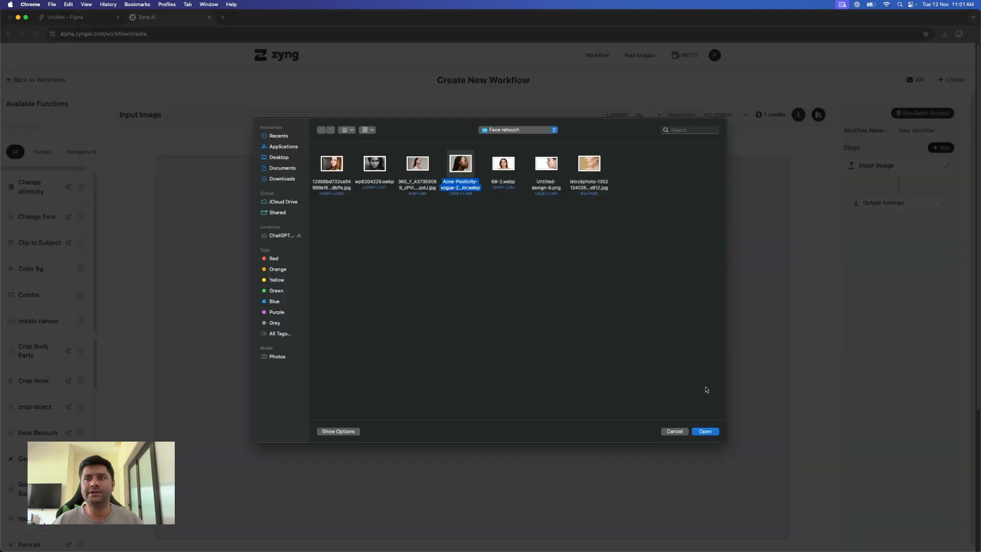
pyautogui.click(715, 433)
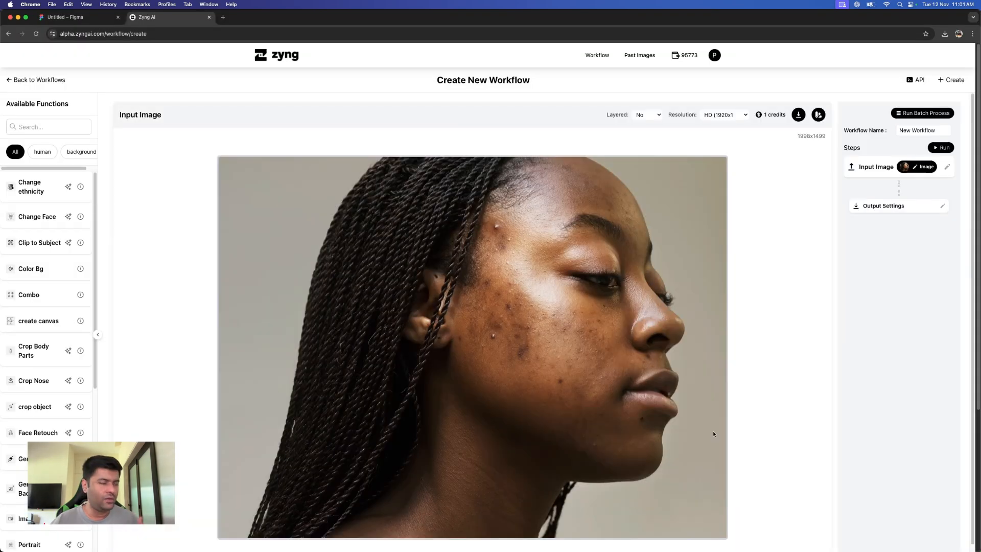
# Add a Face Retouch step after the input image and run the workflow
pyautogui.scroll(-10, 49, 404)
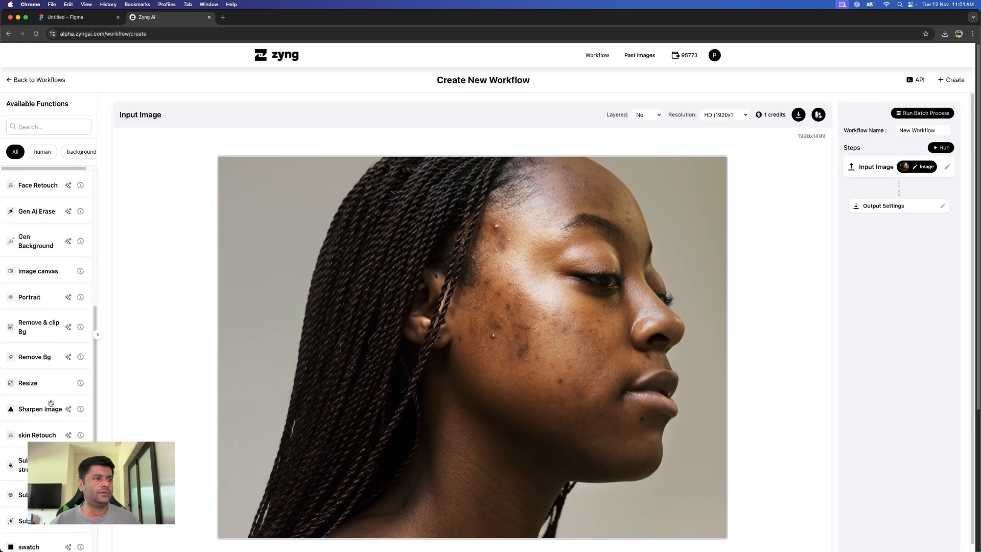
pyautogui.scroll(-2, 49, 404)
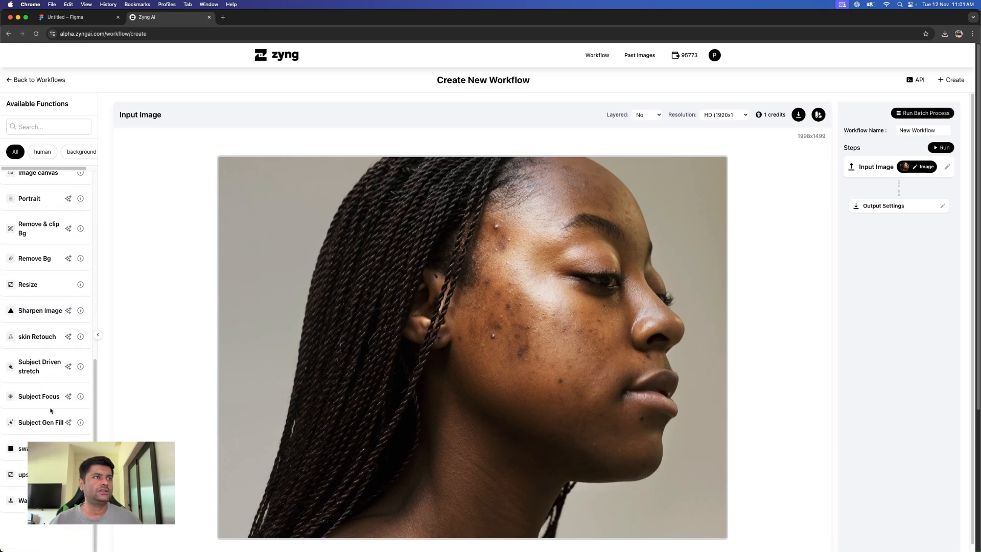
pyautogui.scroll(12, 36, 335)
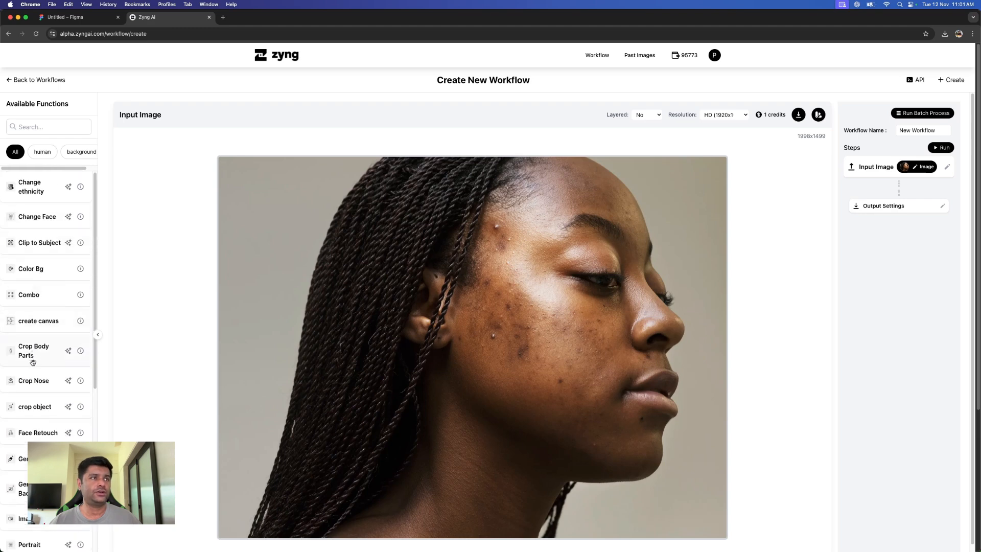
pyautogui.click(38, 431)
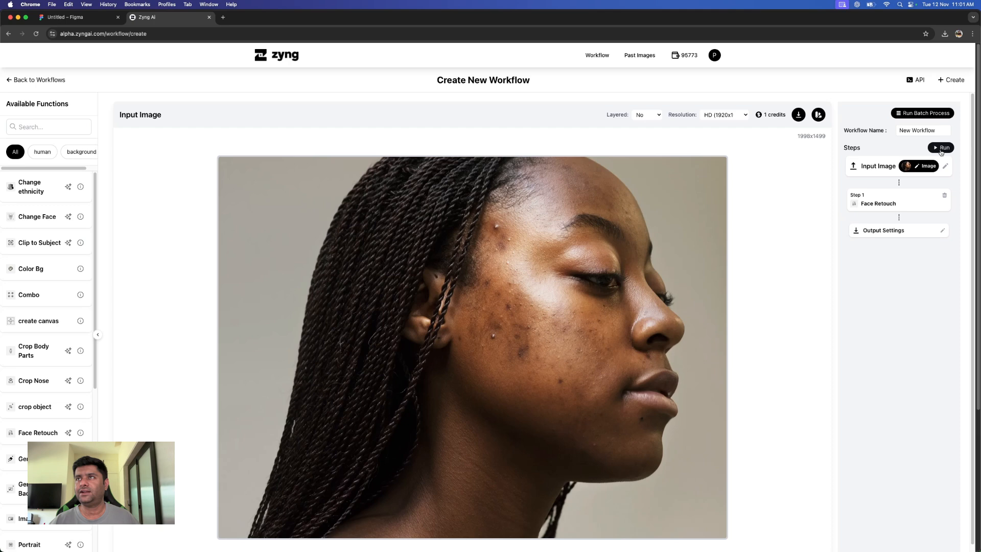
pyautogui.click(926, 197)
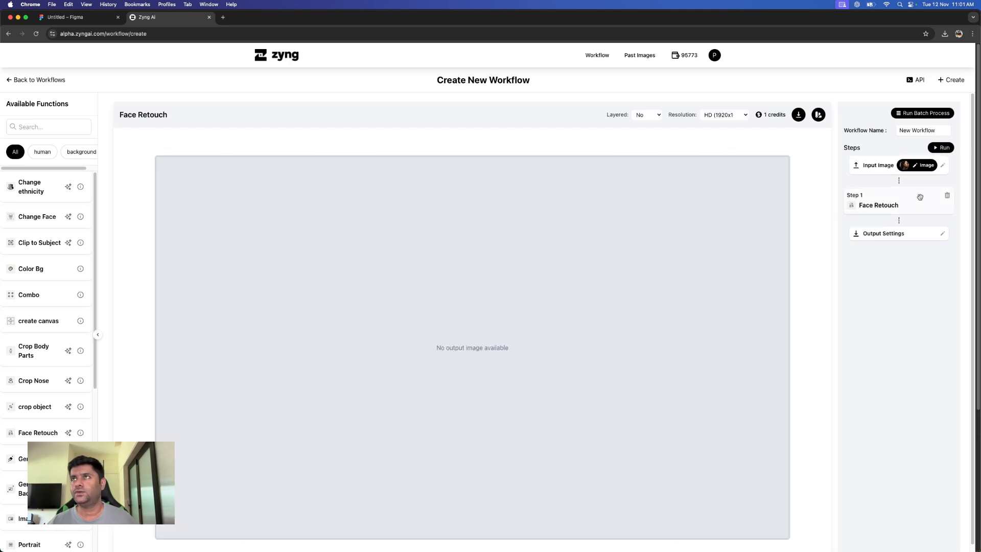
pyautogui.click(913, 169)
pyautogui.click(939, 148)
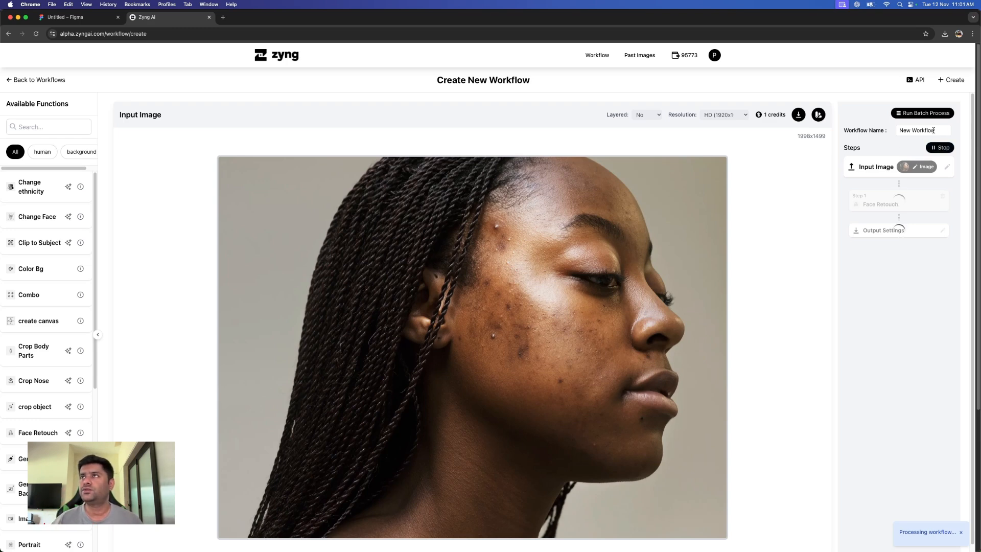
# Rename the workflow to "face changesample"
pyautogui.click(935, 131)
pyautogui.moveTo(935, 130); pyautogui.dragTo(895, 130)
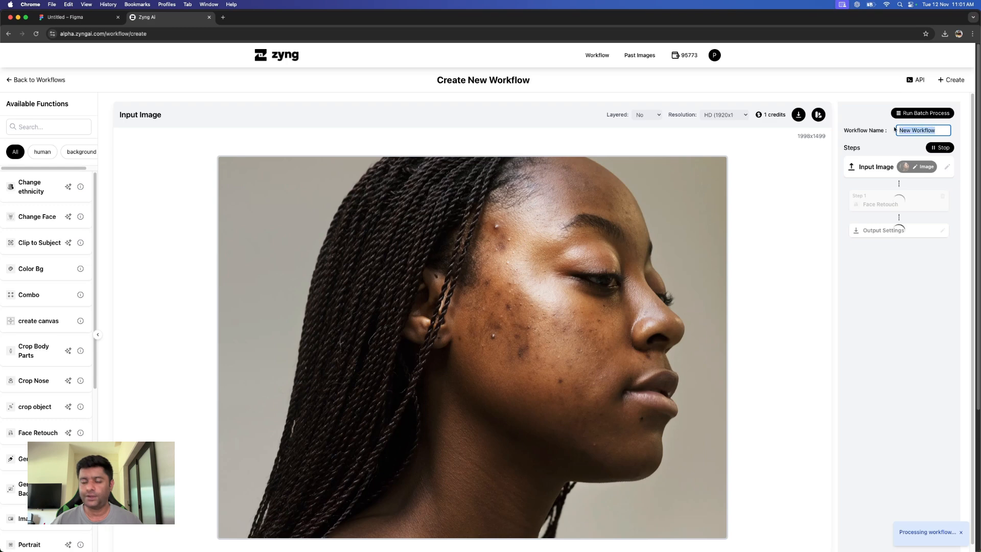
pyautogui.write('fac')
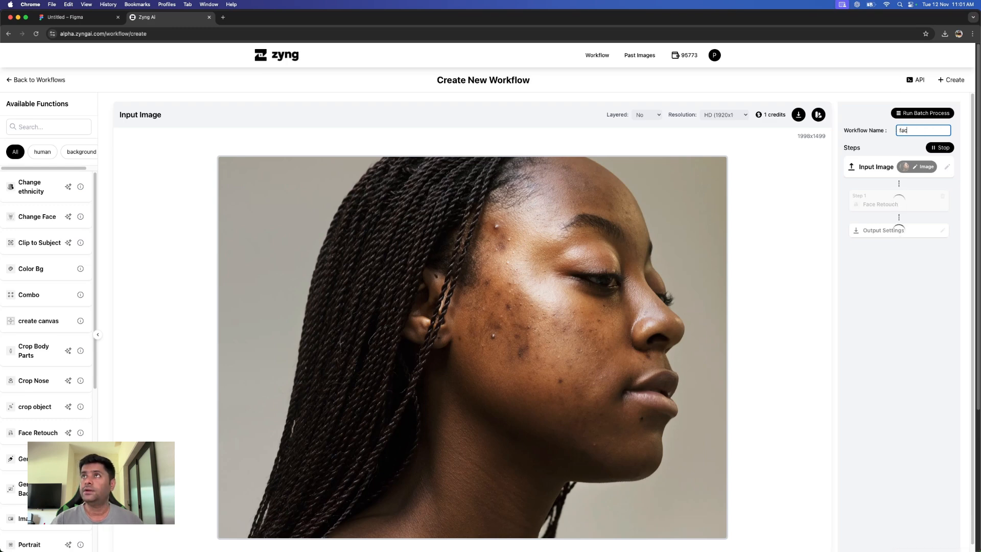
pyautogui.write('e cahng')
pyautogui.press('BackSpace')
pyautogui.press('BackSpace')
pyautogui.press('BackSpace')
pyautogui.write('ngesample')
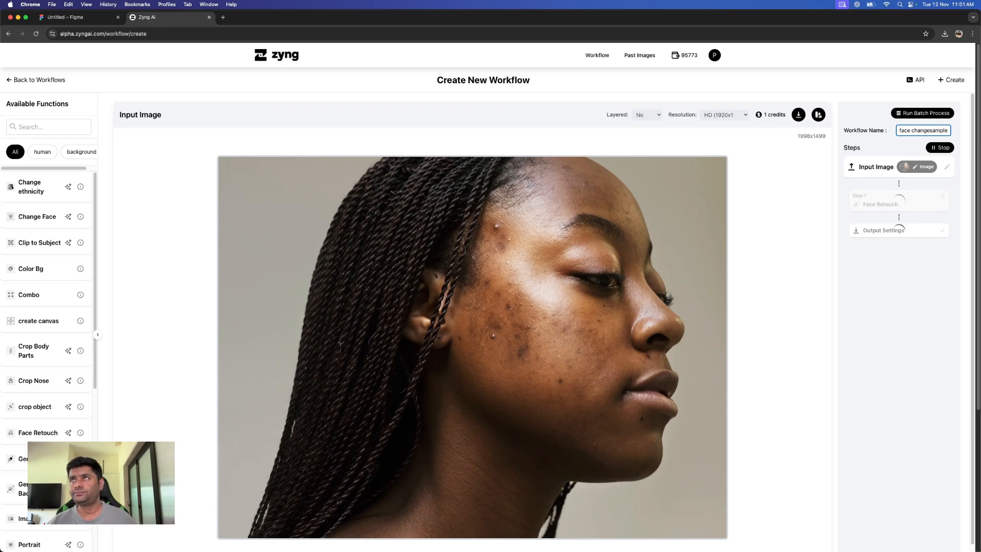
pyautogui.click(887, 129)
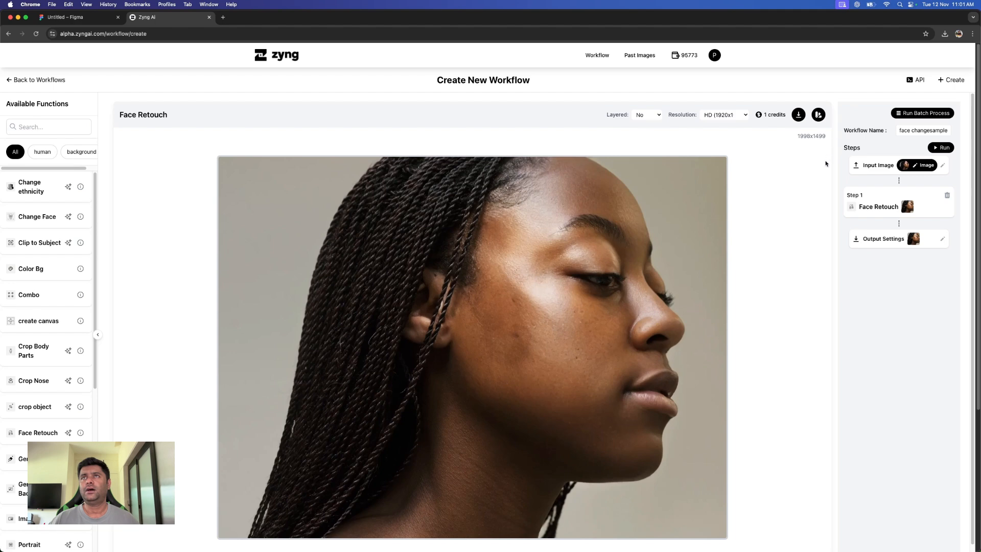
# View the input image against the Face Retouch result and check the Layered output options
pyautogui.click(914, 168)
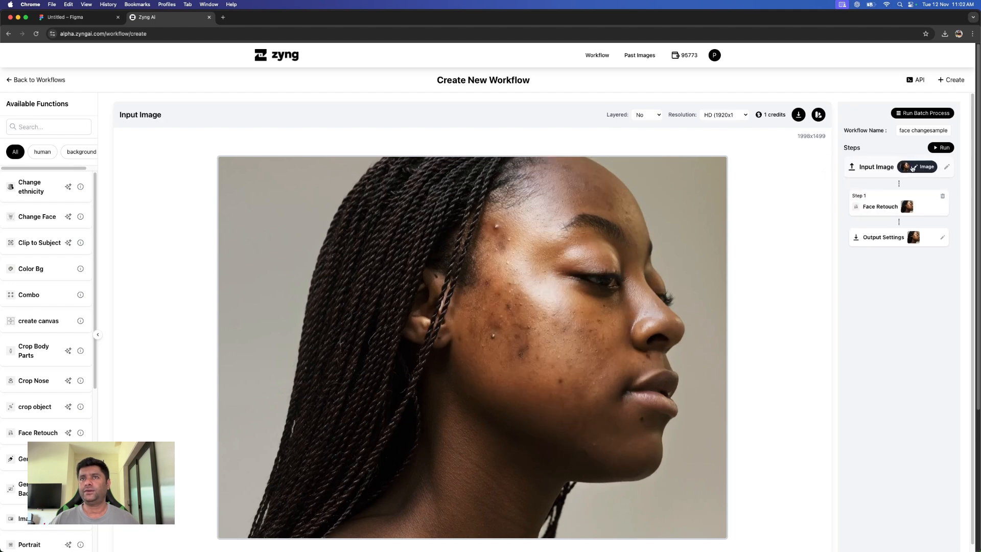
pyautogui.click(879, 206)
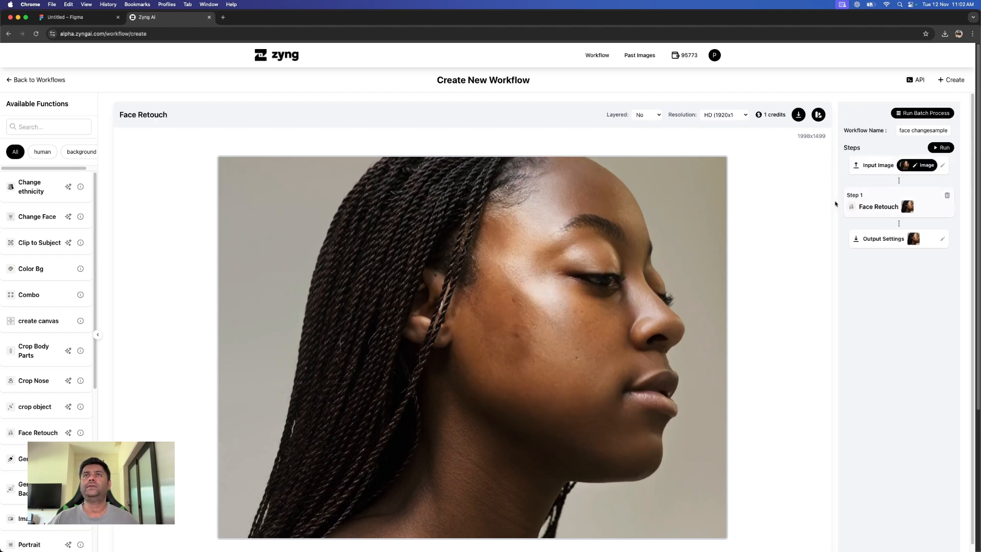
pyautogui.click(657, 119)
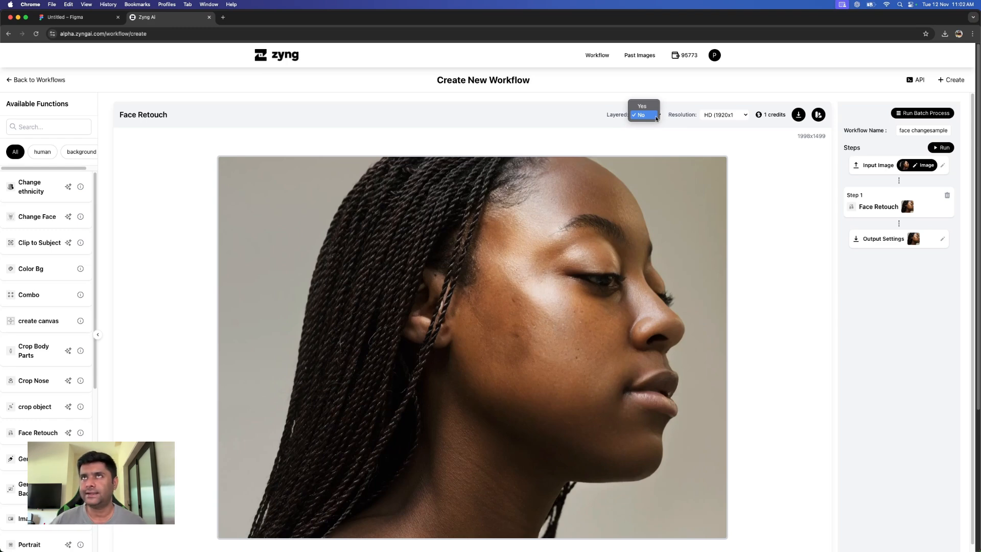
pyautogui.click(657, 118)
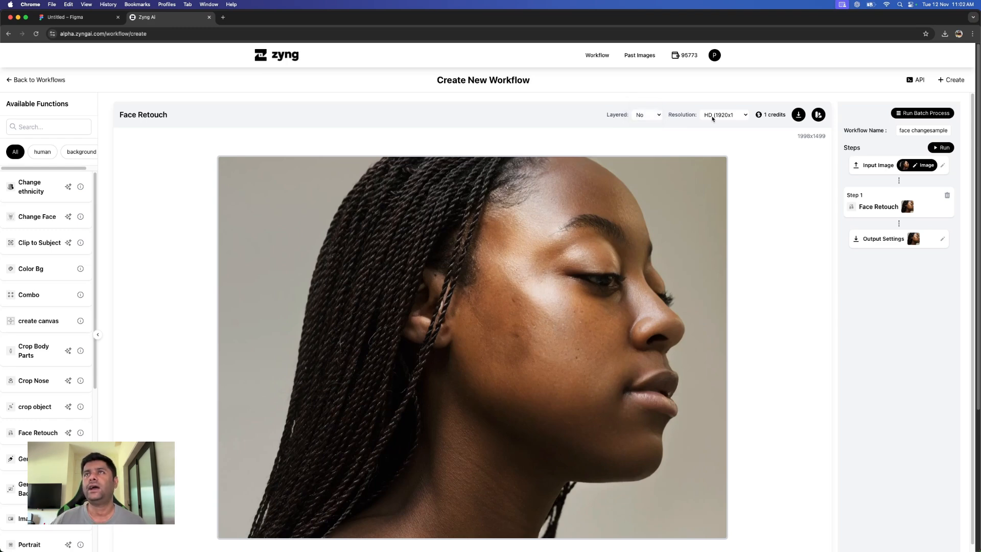
# Set the output resolution to 4K (3840x2160) and view the input image and the Face Retouch result again
pyautogui.click(746, 116)
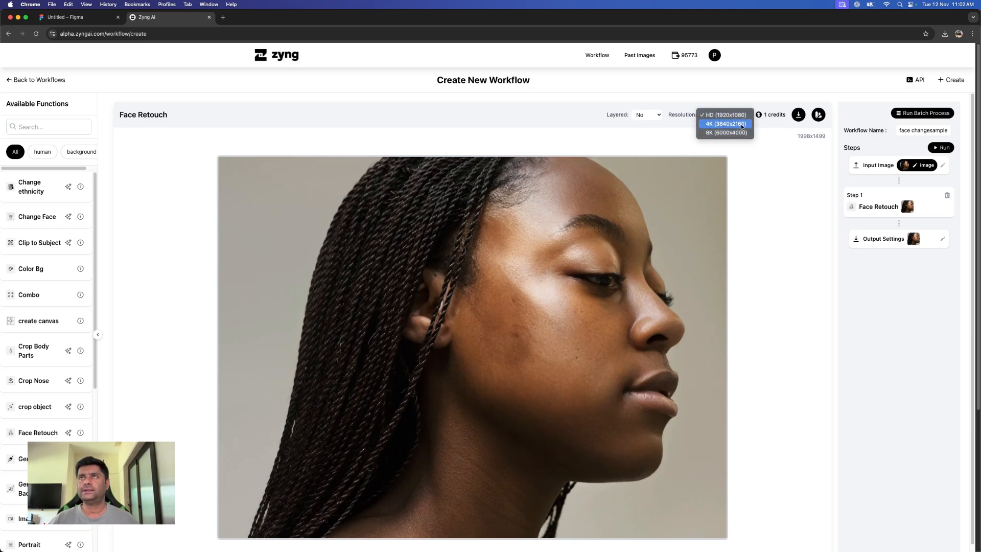
pyautogui.click(736, 124)
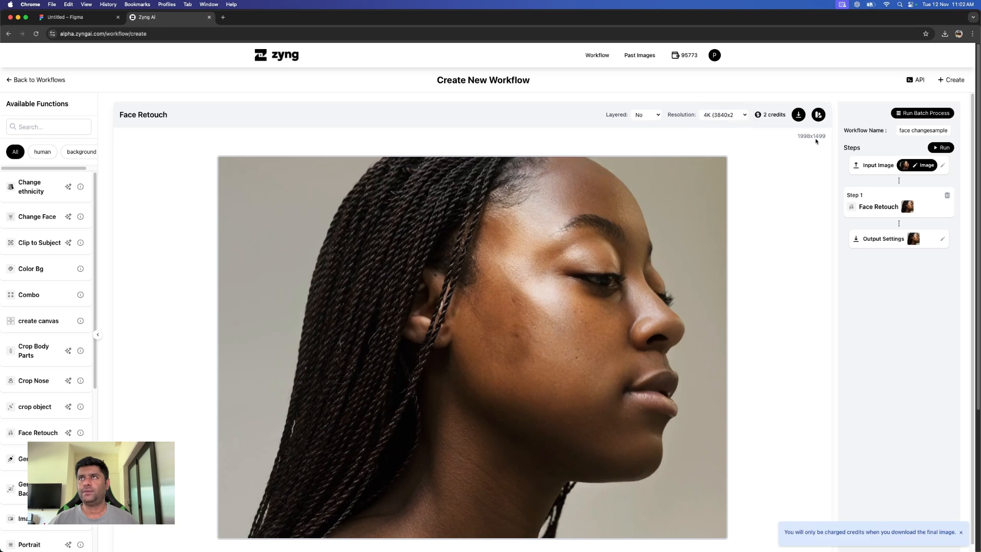
pyautogui.click(908, 169)
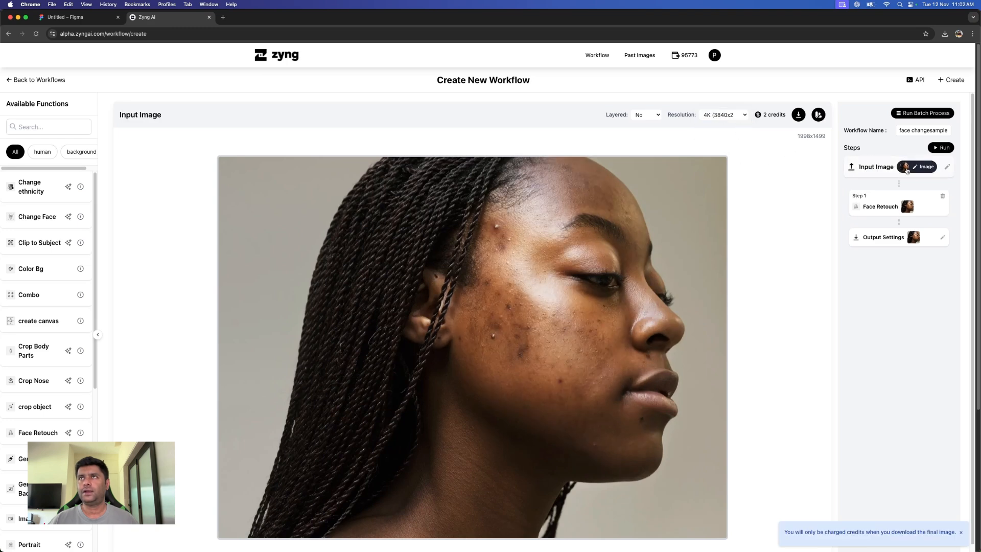
pyautogui.click(906, 193)
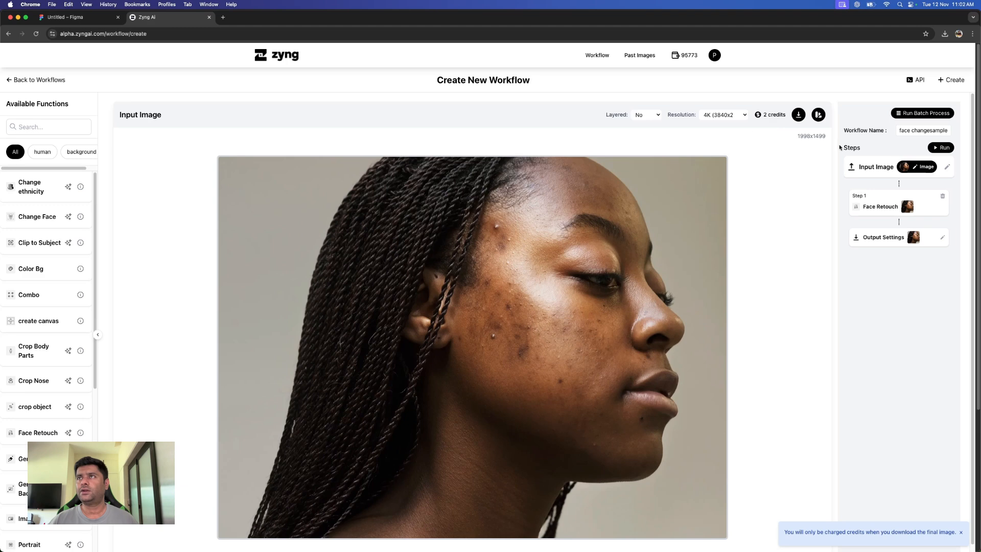
pyautogui.click(897, 207)
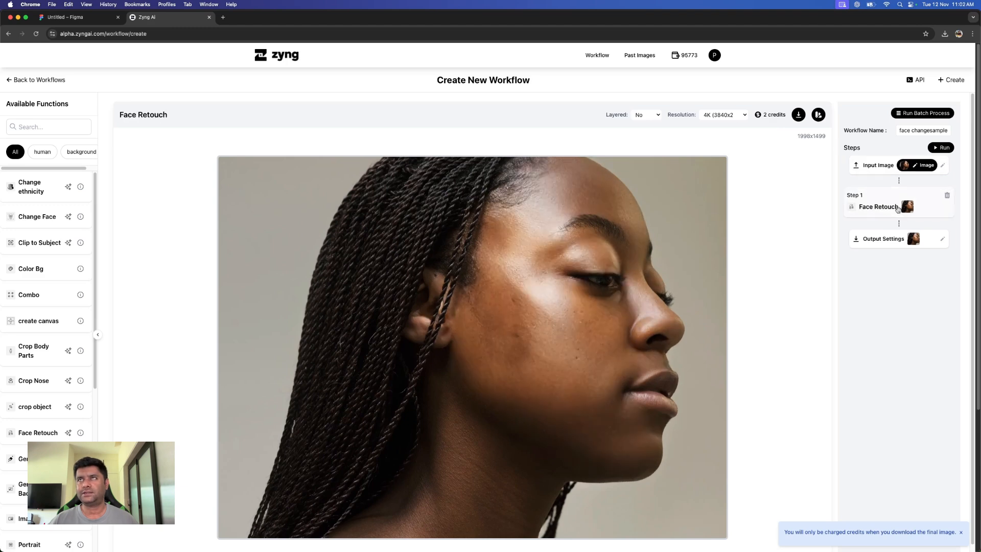
# Try the output resolutions in turn: HD (1920x1080), 4K (3840x2160) and 8K (6000x4000)
pyautogui.click(745, 117)
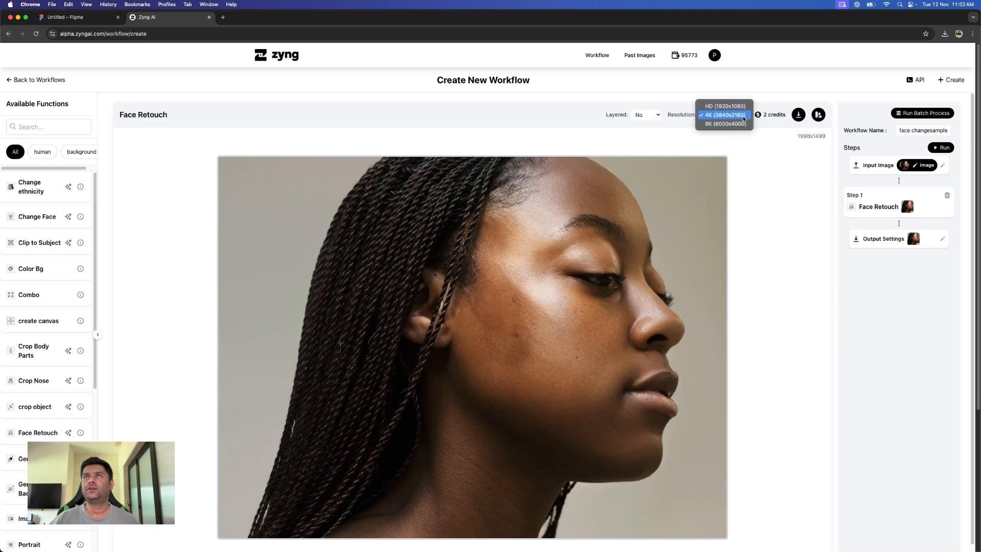
pyautogui.click(738, 106)
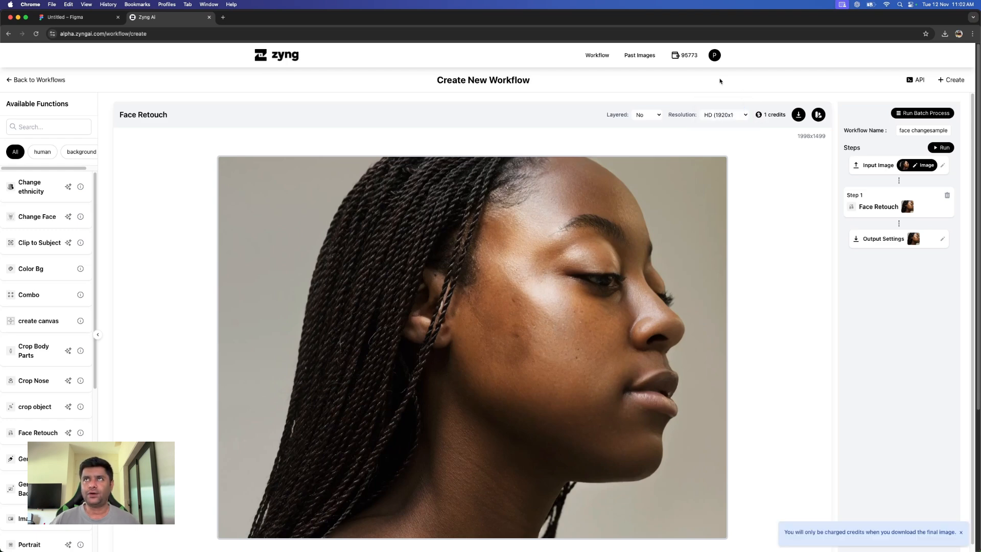
pyautogui.click(745, 117)
pyautogui.click(741, 124)
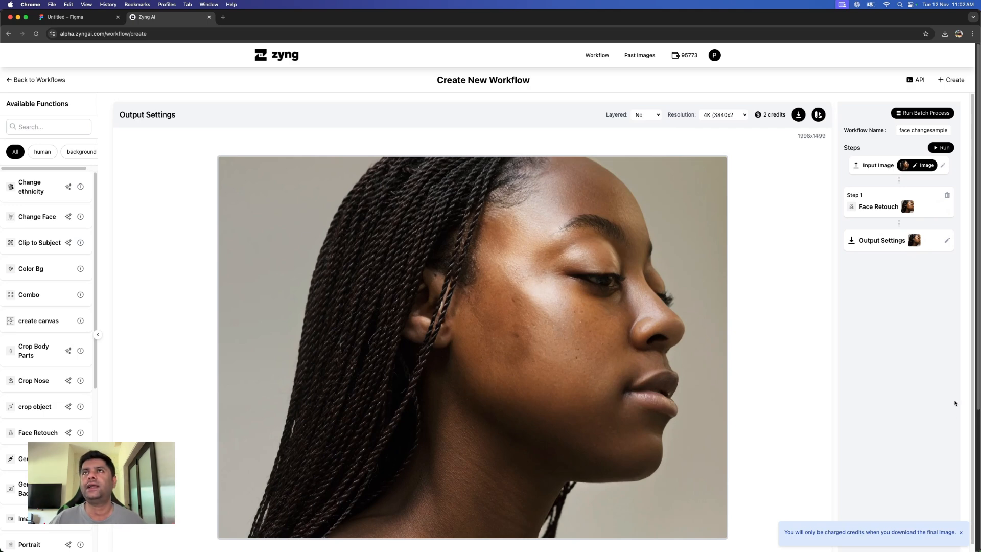
pyautogui.click(740, 117)
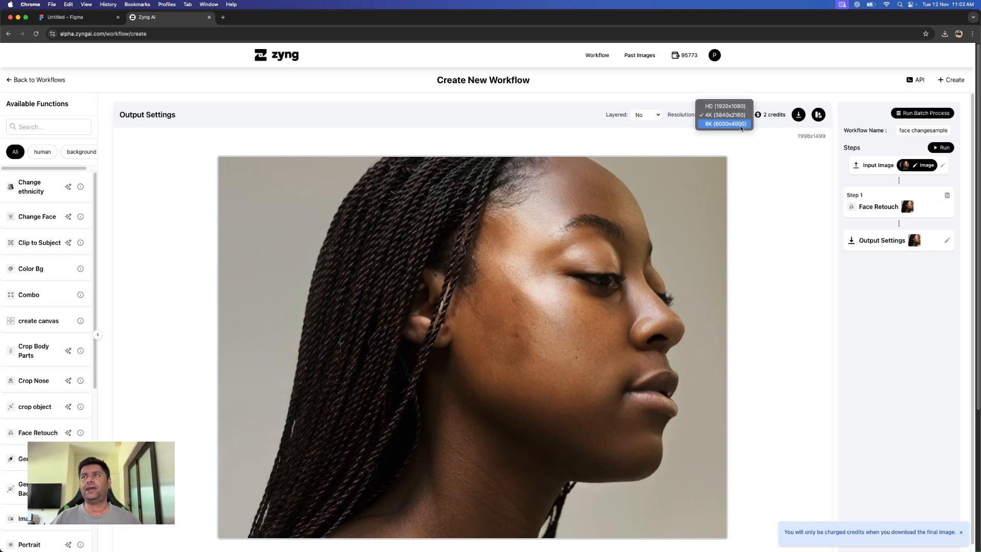
pyautogui.click(742, 128)
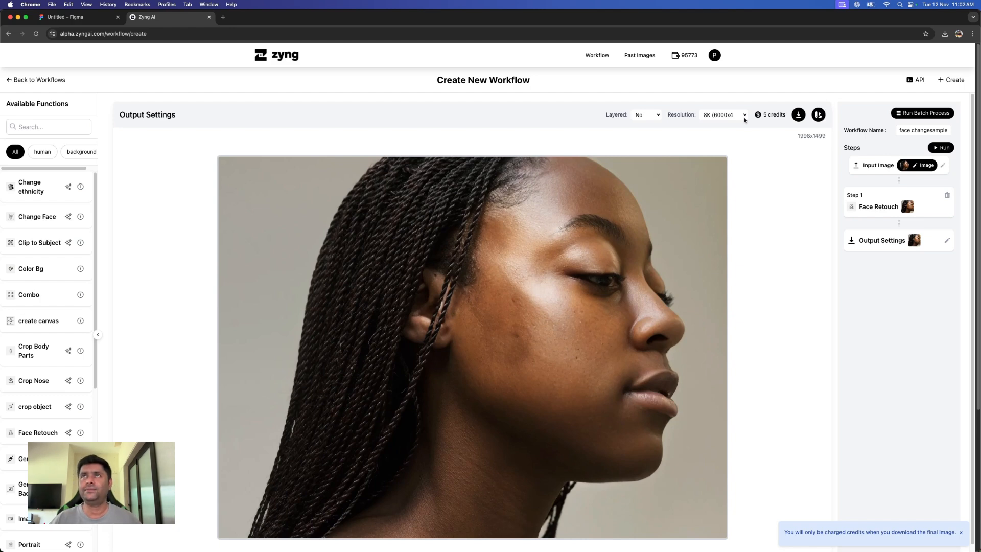
pyautogui.click(744, 119)
pyautogui.click(743, 115)
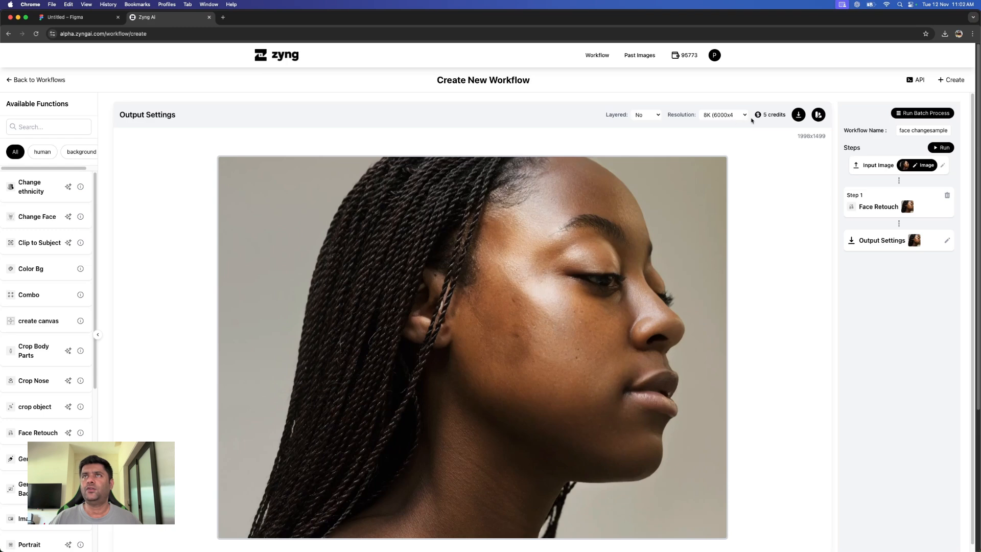
# Turn on layered output and set the resolution to 4K, then to HD (1920x1080)
pyautogui.click(658, 117)
pyautogui.click(650, 111)
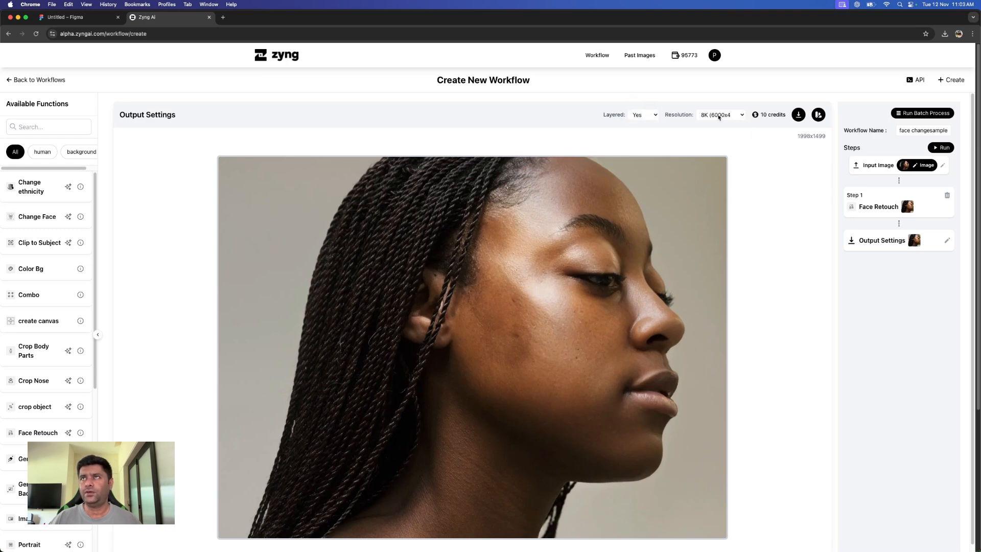
pyautogui.click(742, 116)
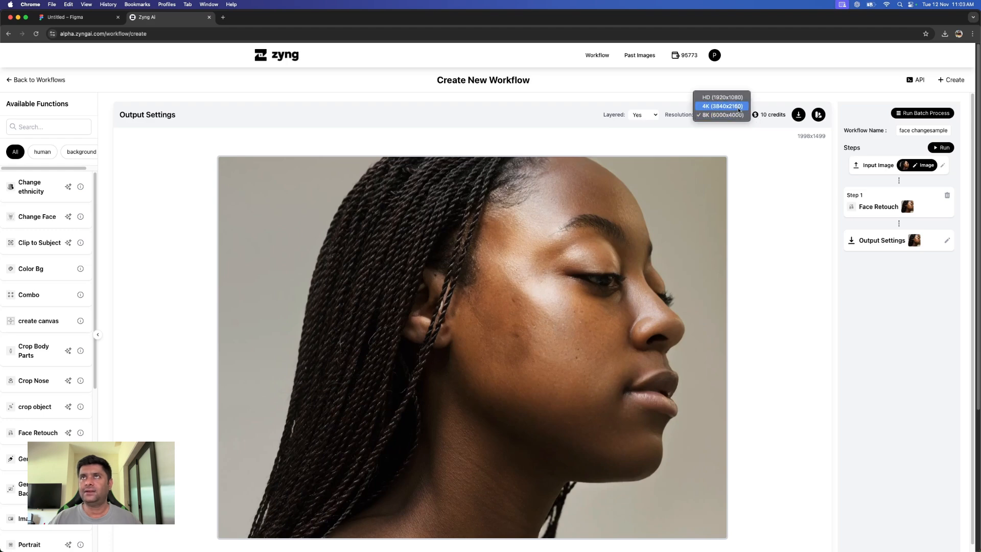
pyautogui.click(741, 107)
pyautogui.click(738, 118)
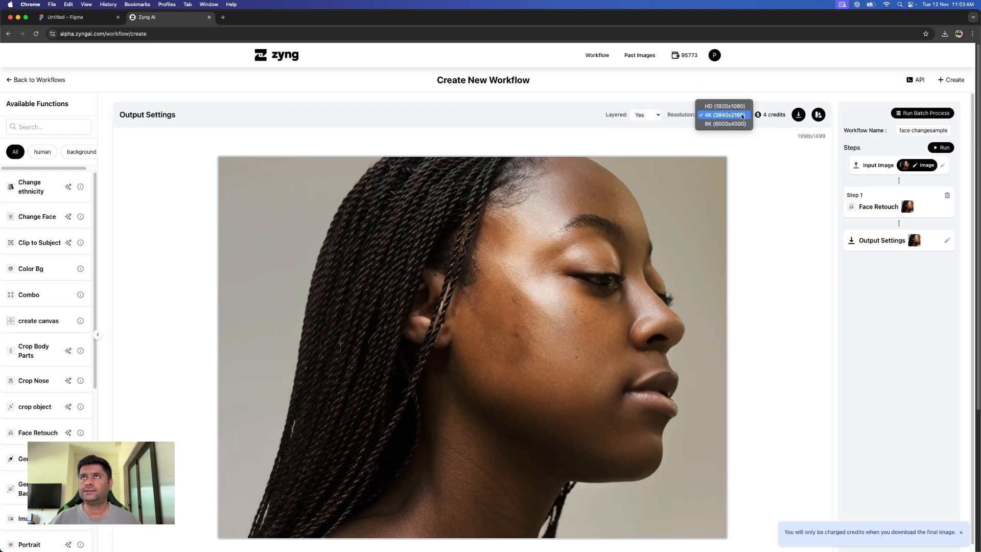
pyautogui.click(736, 124)
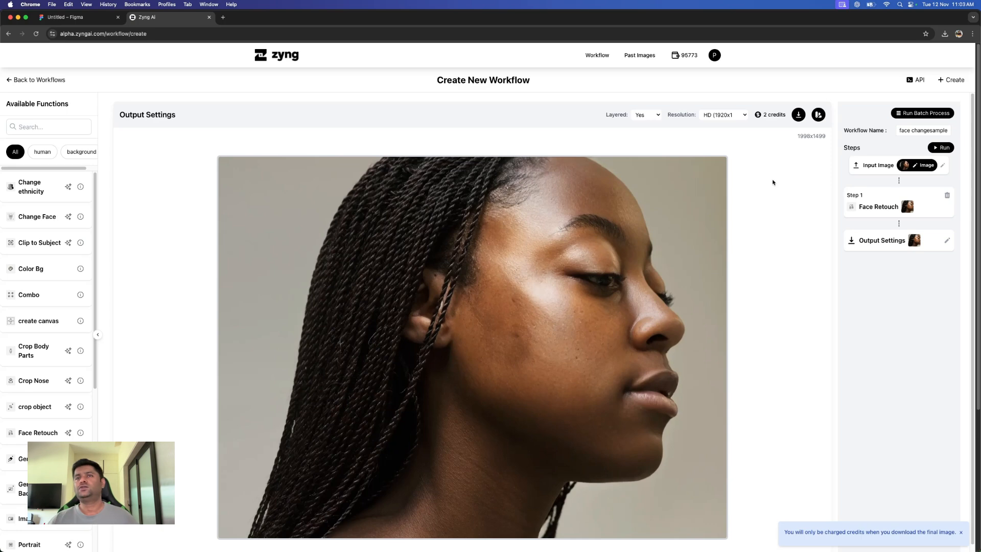
# Compare the original image with the output by sliding the divider across the face, and close the comparison
pyautogui.click(819, 115)
pyautogui.click(819, 115)
pyautogui.click(819, 115)
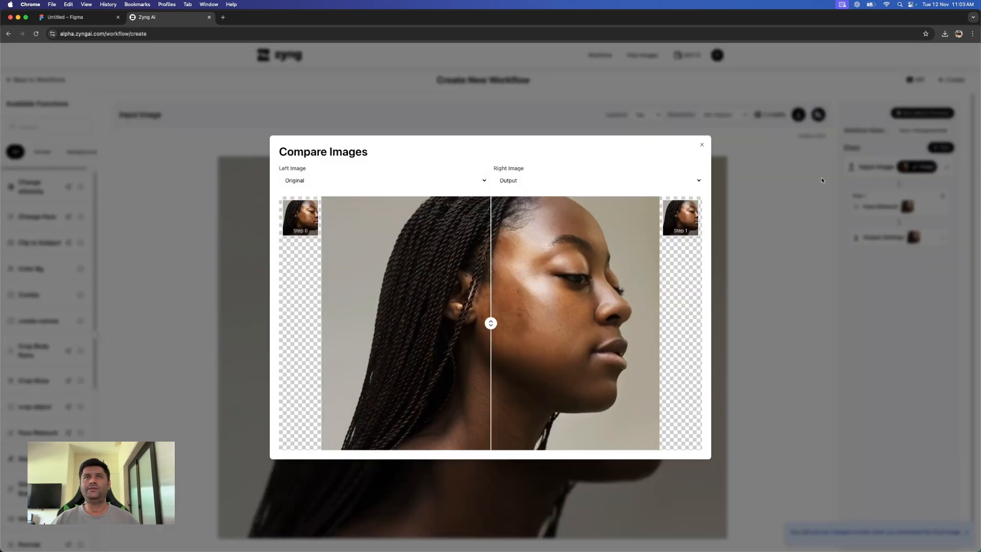
pyautogui.moveTo(566, 230); pyautogui.dragTo(508, 396)
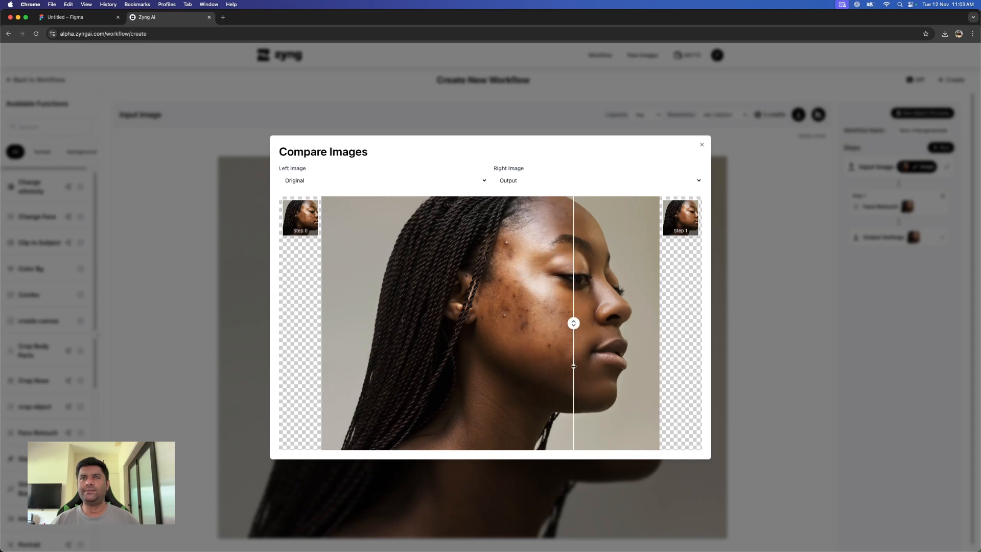
pyautogui.click(749, 332)
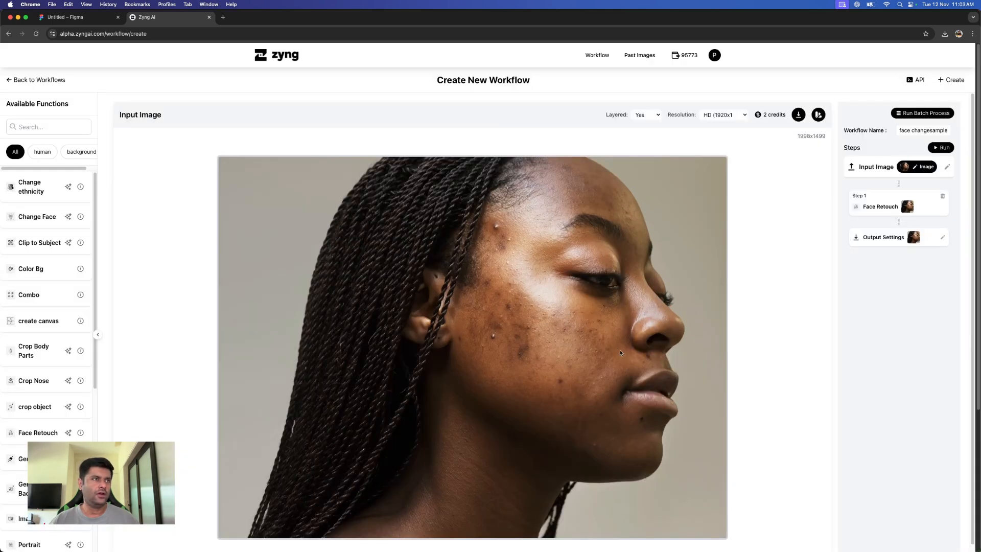
# Add a Crop Nose step after Face Retouch and run the workflow
pyautogui.click(36, 381)
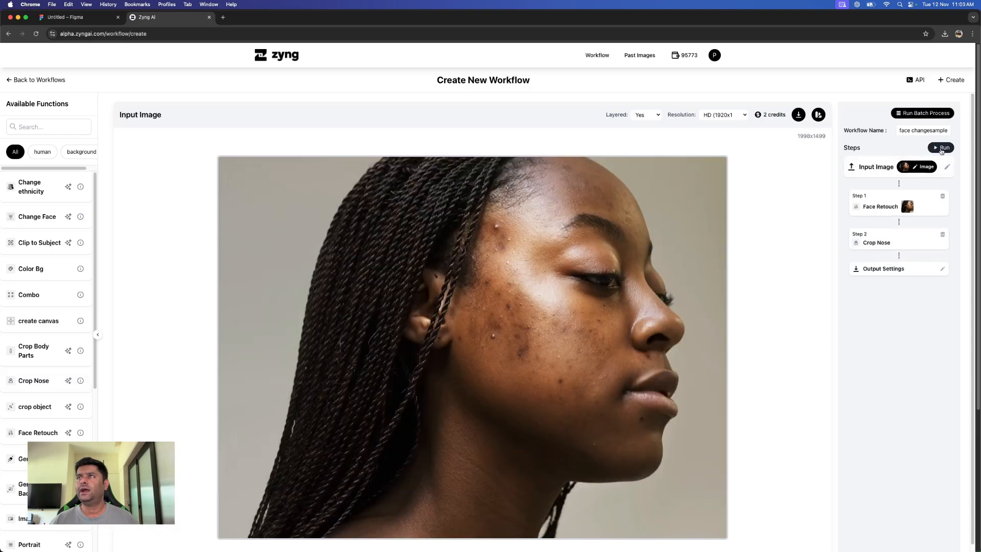
pyautogui.click(942, 149)
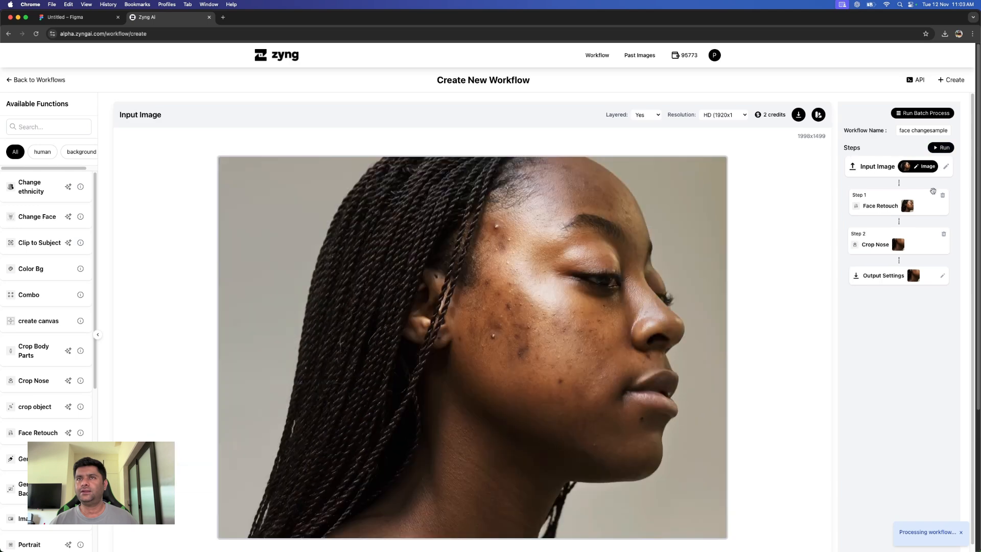
pyautogui.moveTo(914, 243)
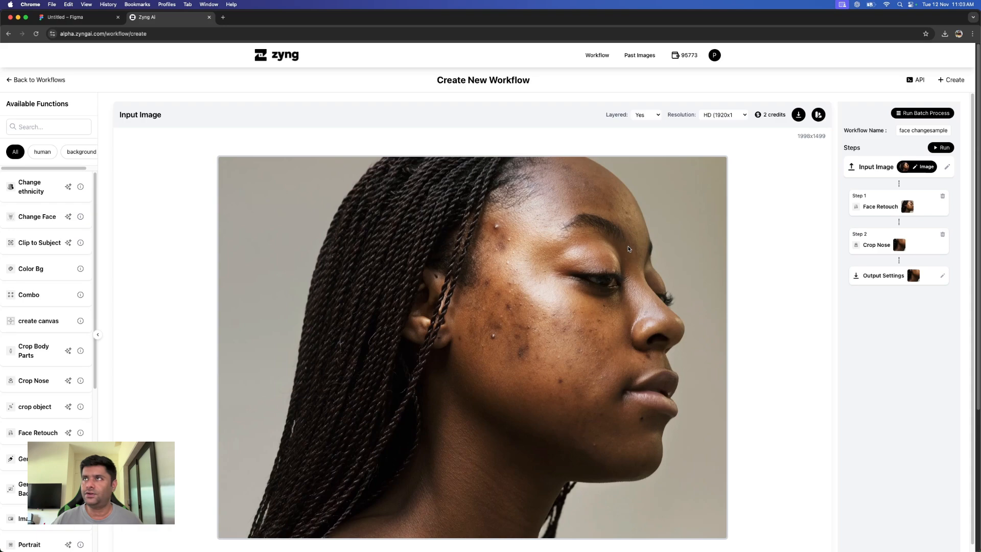
# Start a batch process and upload all images inside the Face retouch folder
pyautogui.click(923, 114)
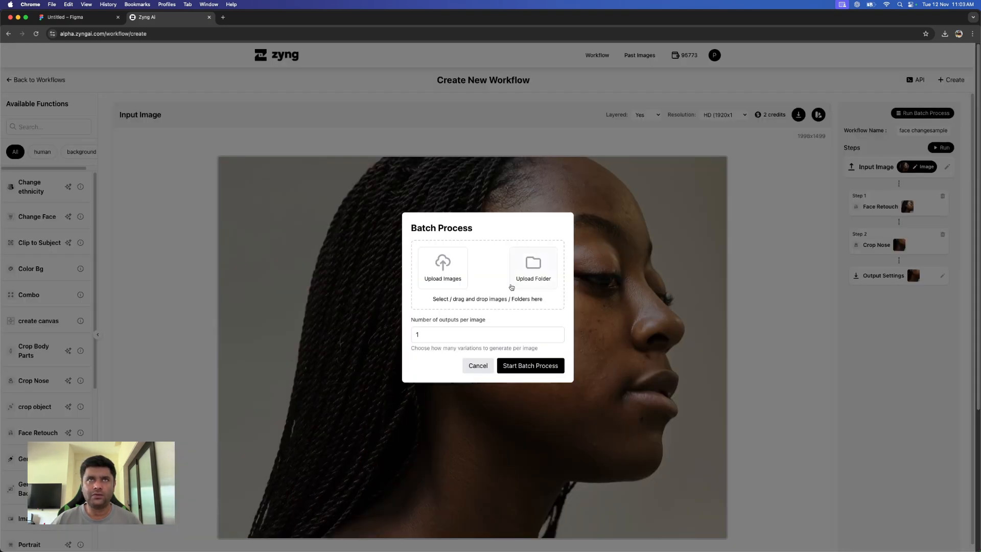
pyautogui.click(445, 280)
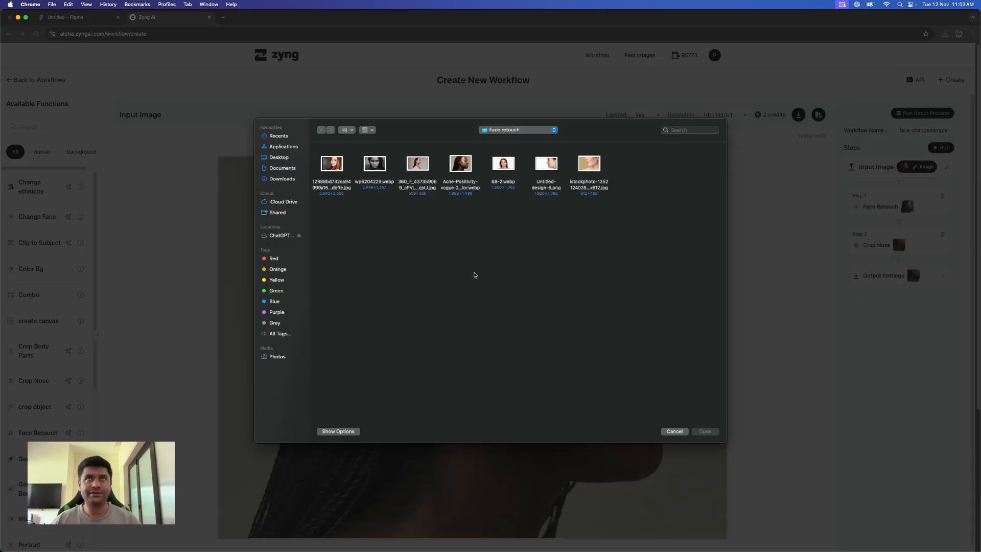
pyautogui.press('super+a')
pyautogui.click(701, 434)
# Upload the whole Face retouch folder from Image samples to the batch as well and confirm the upload
pyautogui.click(527, 268)
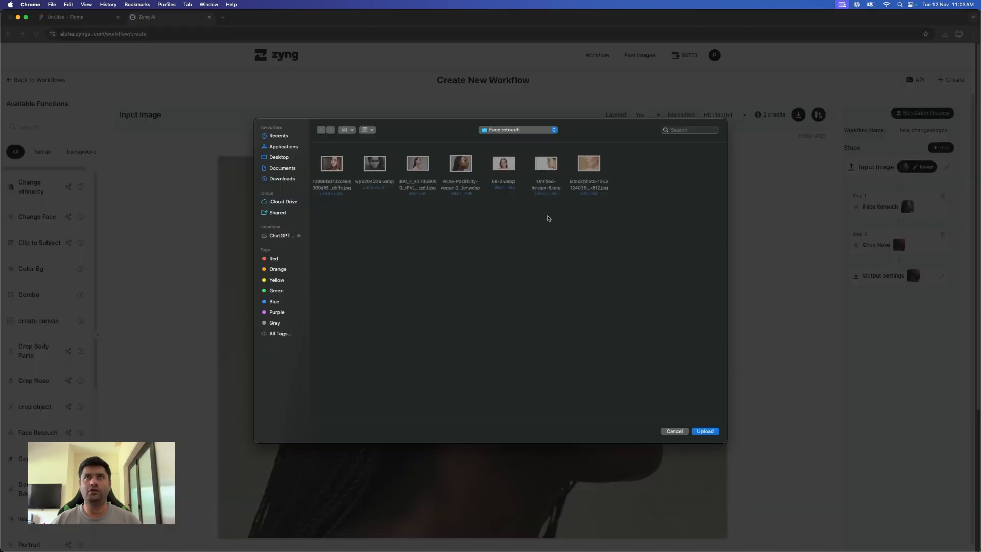
pyautogui.click(556, 131)
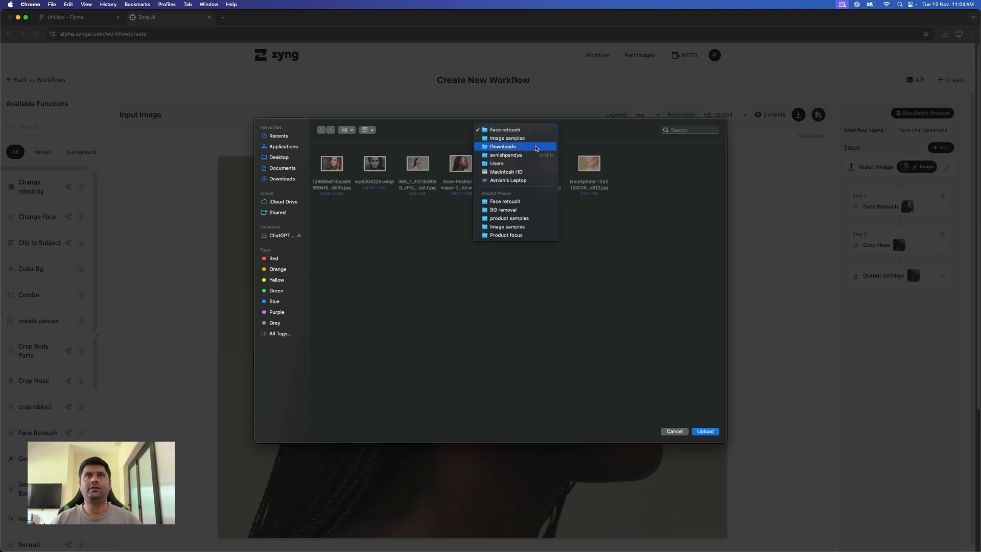
pyautogui.click(535, 139)
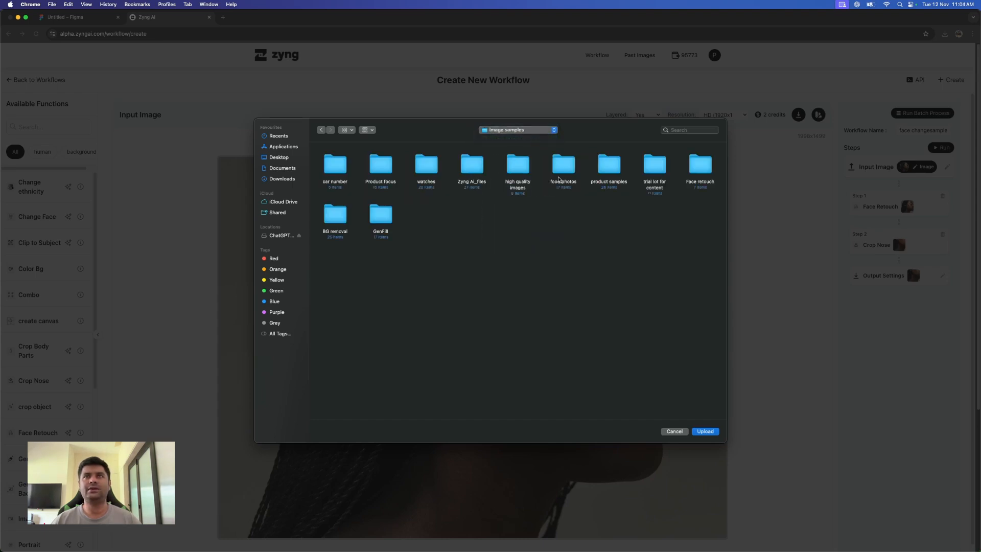
pyautogui.click(699, 168)
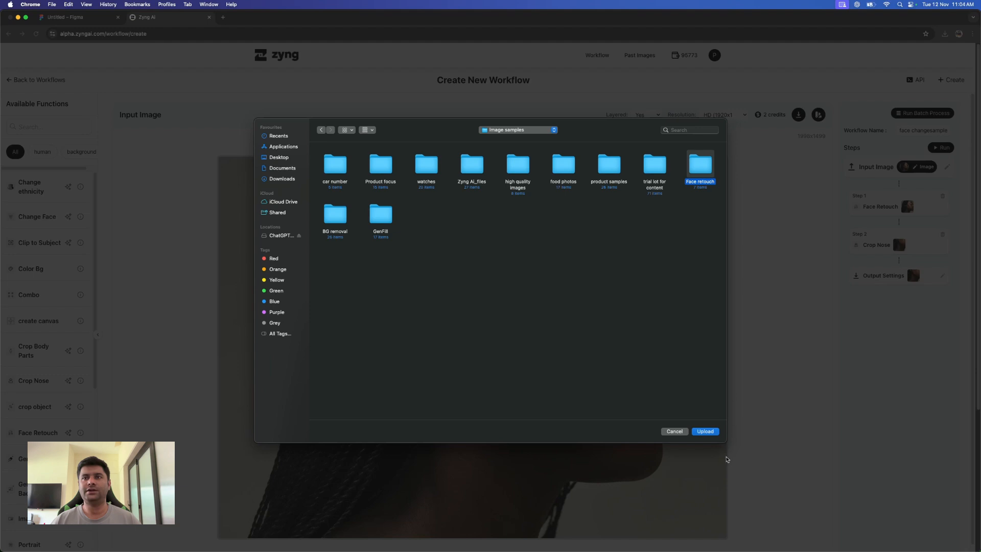
pyautogui.click(706, 432)
pyautogui.click(556, 92)
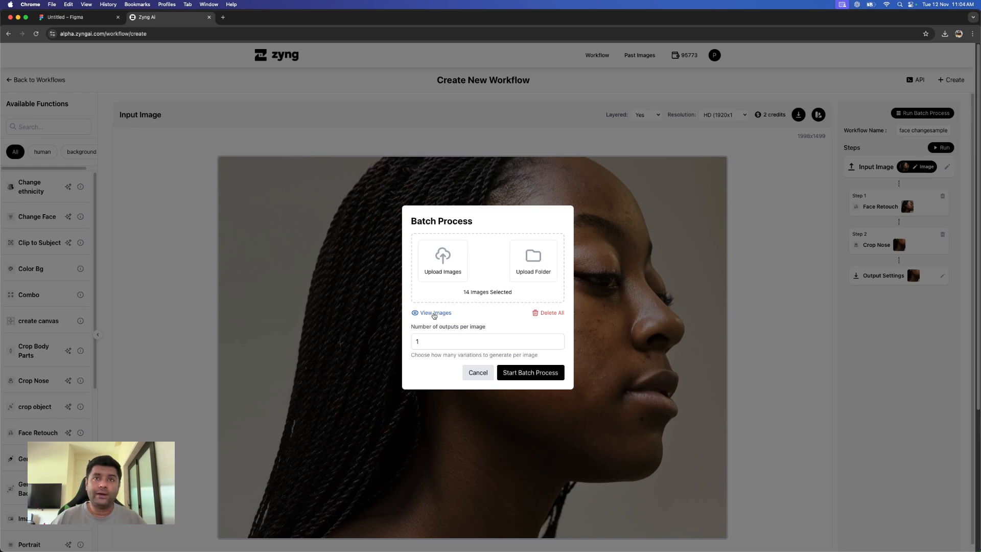
# Open the batch's selected images and remove both istockphoto images and the first 68-2.webp
pyautogui.click(434, 314)
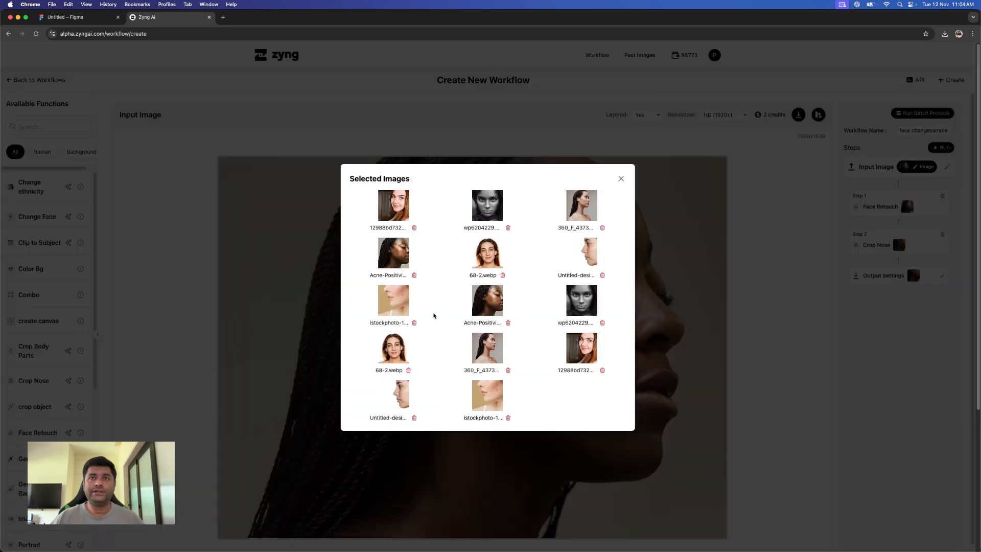
pyautogui.click(509, 418)
pyautogui.click(414, 322)
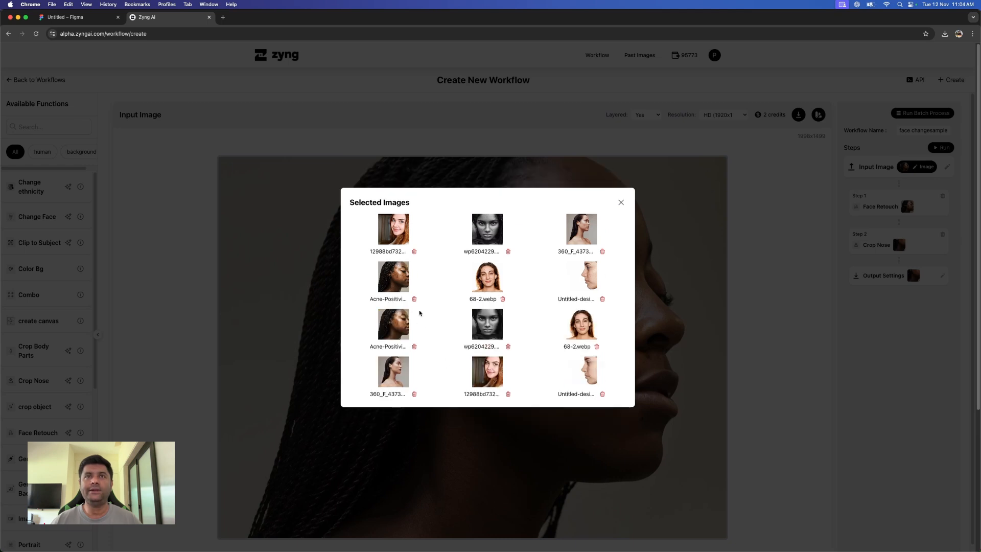
pyautogui.click(503, 299)
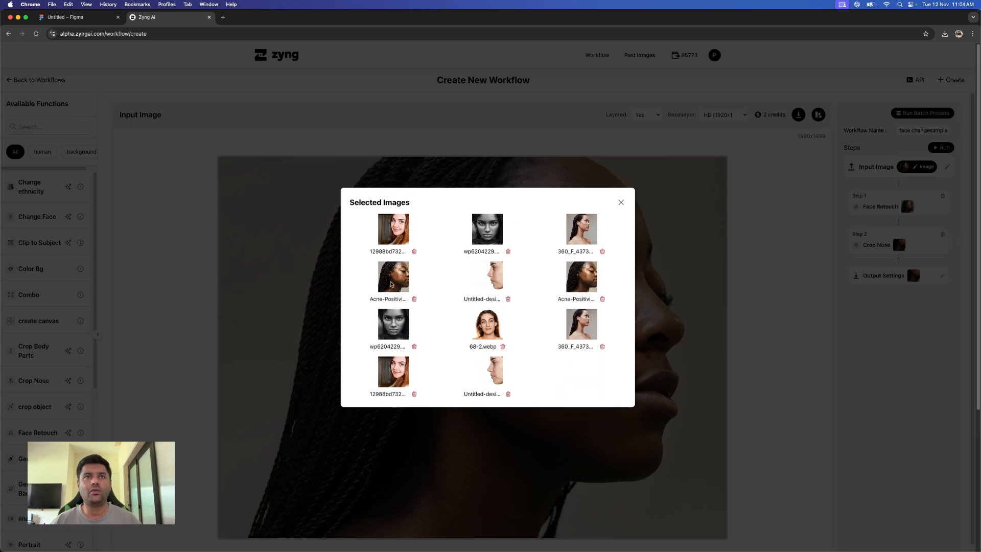
# Remove the duplicate wp6204229, Acne-Positivi, 12988bd732, 360_F_4373 and Untitled-desi images from the selection and start the batch process
pyautogui.click(414, 347)
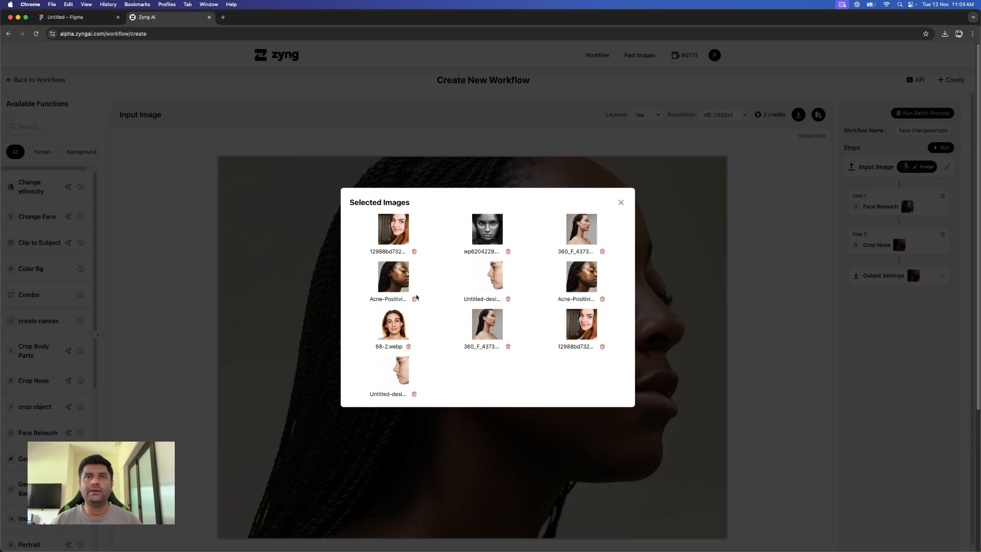
pyautogui.click(414, 299)
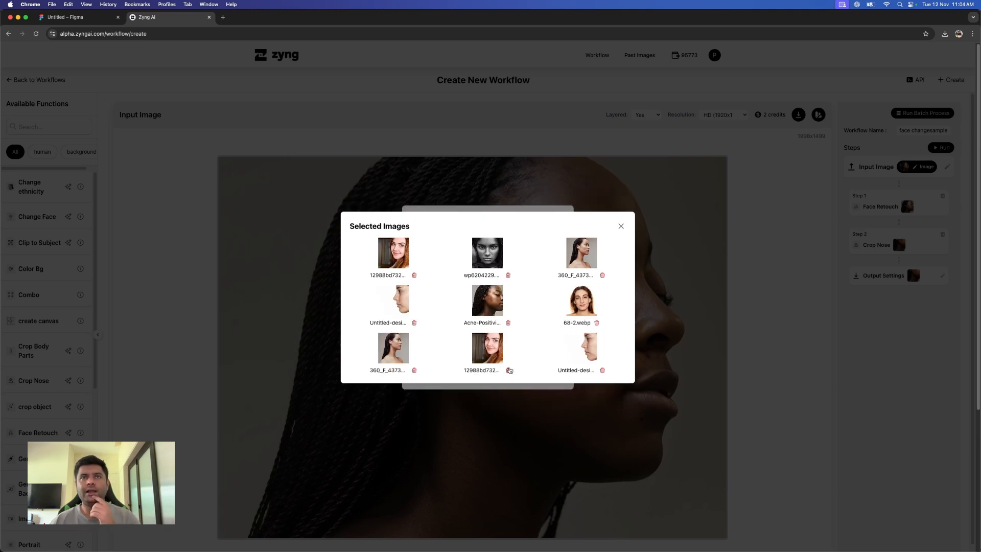
pyautogui.click(509, 370)
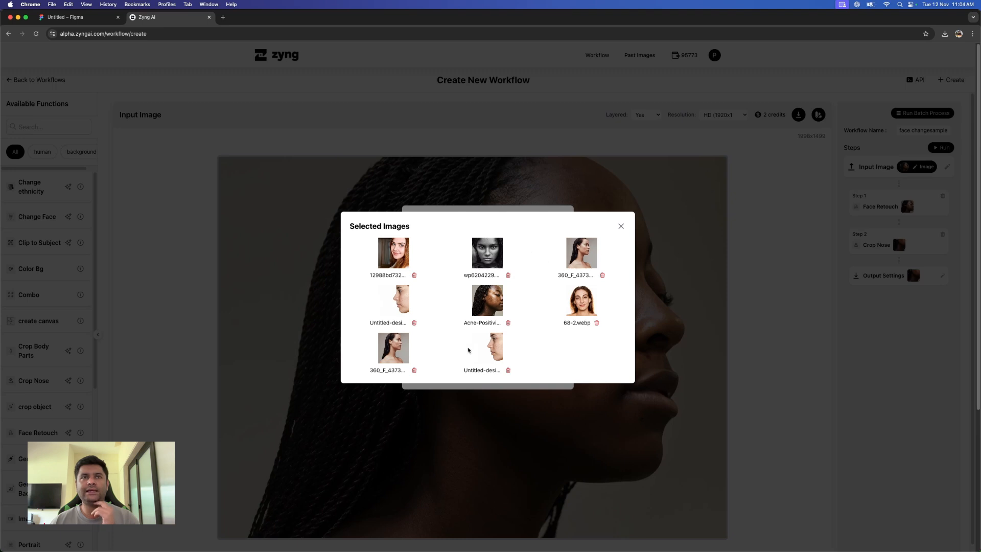
pyautogui.click(414, 370)
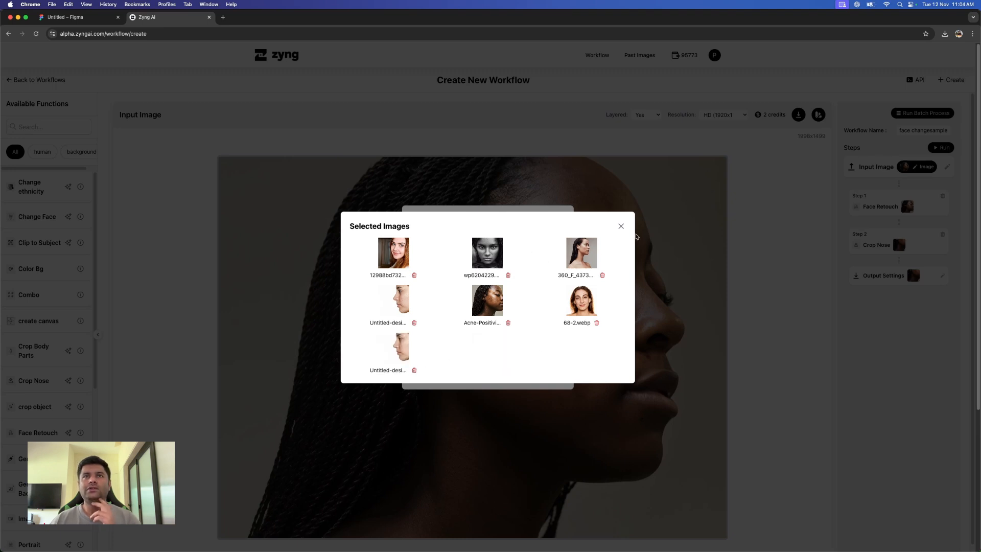
pyautogui.click(415, 370)
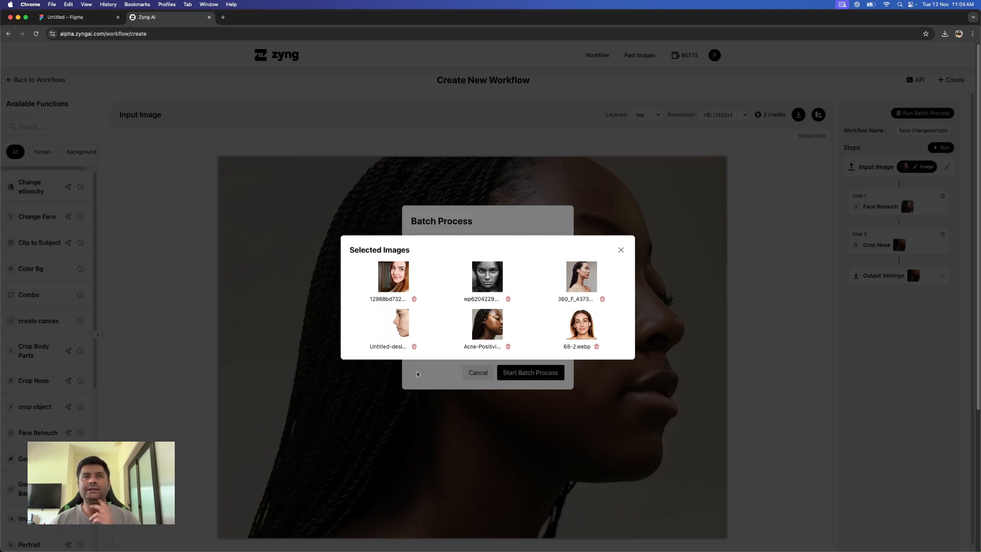
pyautogui.click(621, 250)
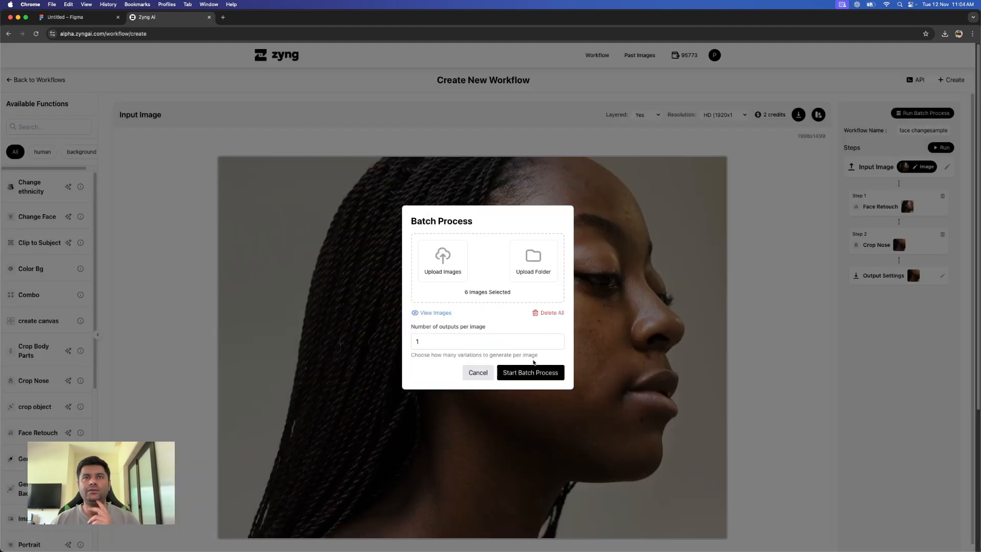
pyautogui.click(528, 373)
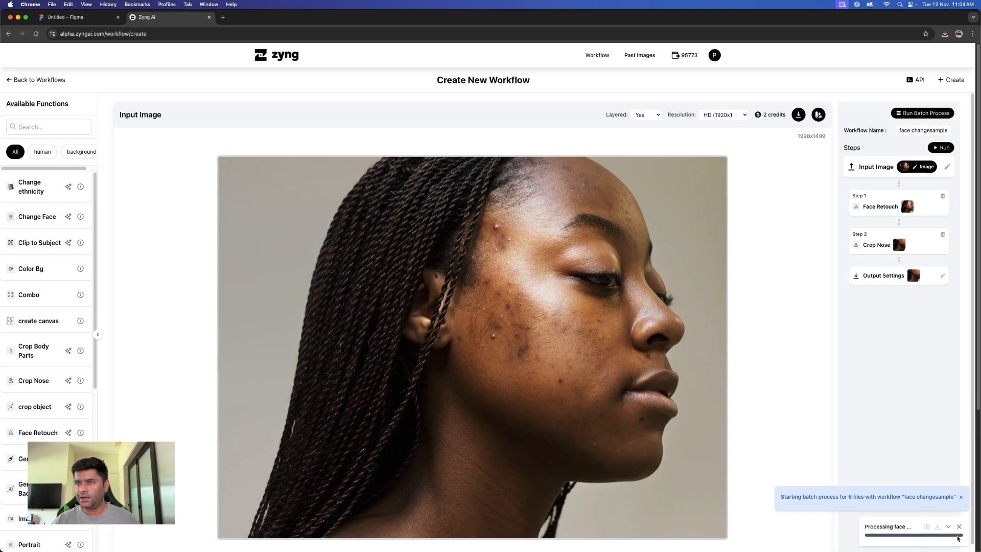
# Open the running batch's results, download the processed 360_F_437359069 image, and close the results
pyautogui.moveTo(790, 497); pyautogui.dragTo(956, 505)
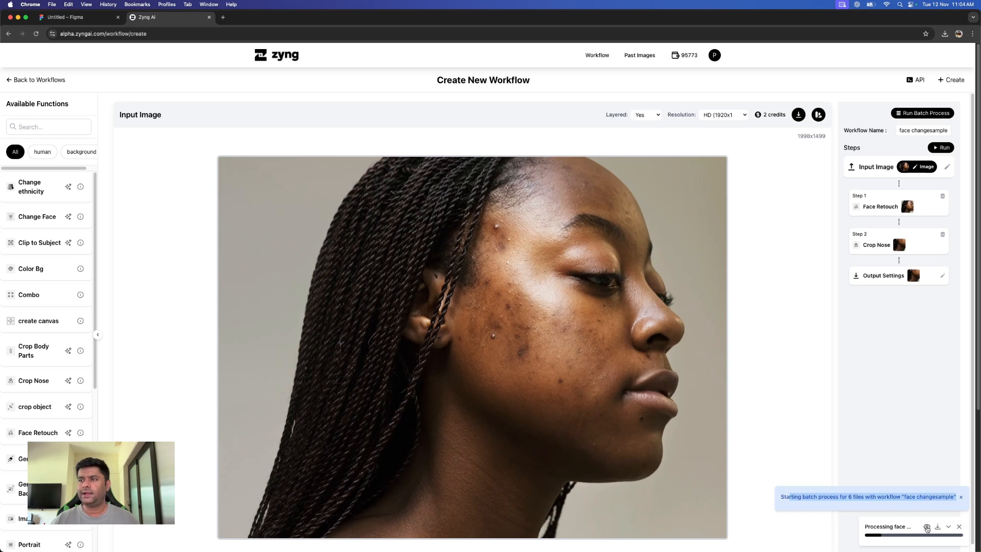
pyautogui.click(927, 527)
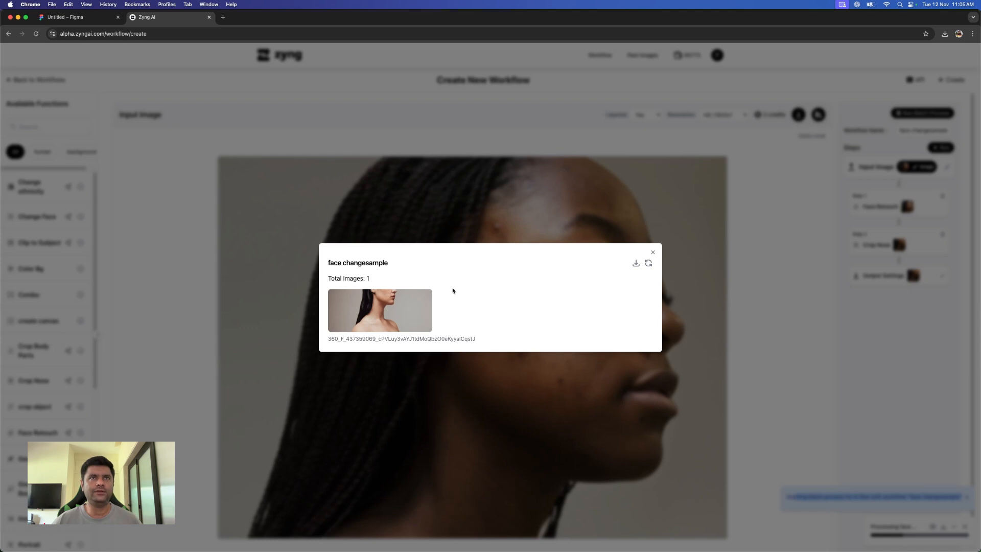
pyautogui.click(380, 317)
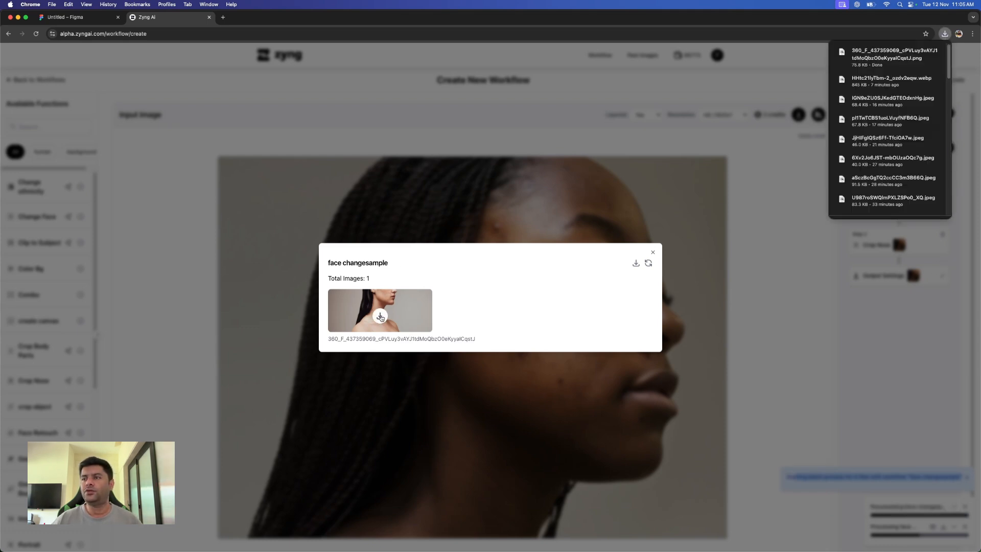
pyautogui.click(653, 252)
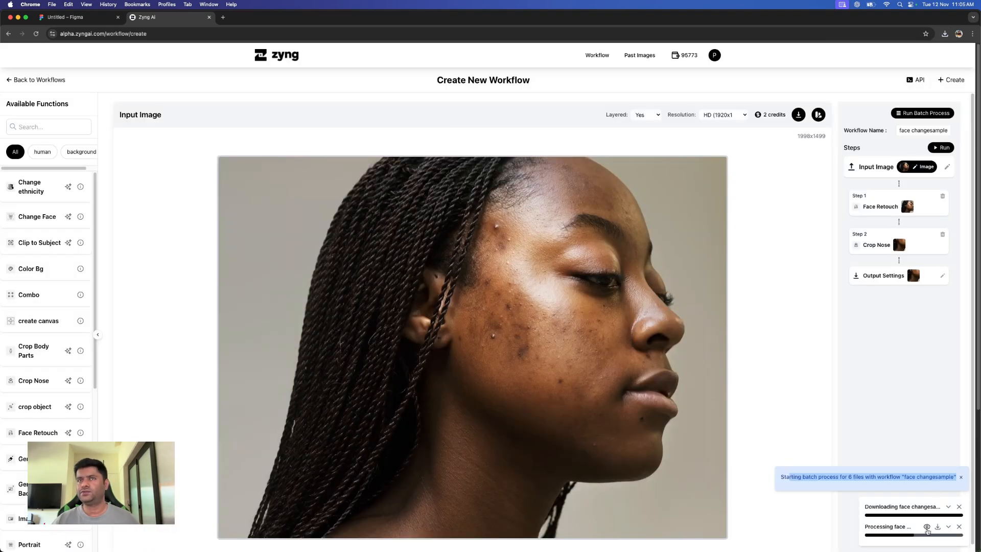
# Compare the workflow's Crop Nose, Face Retouch and Input Image previews, ending on the Crop Nose result
pyautogui.click(919, 239)
pyautogui.click(920, 201)
pyautogui.click(879, 166)
pyautogui.click(879, 242)
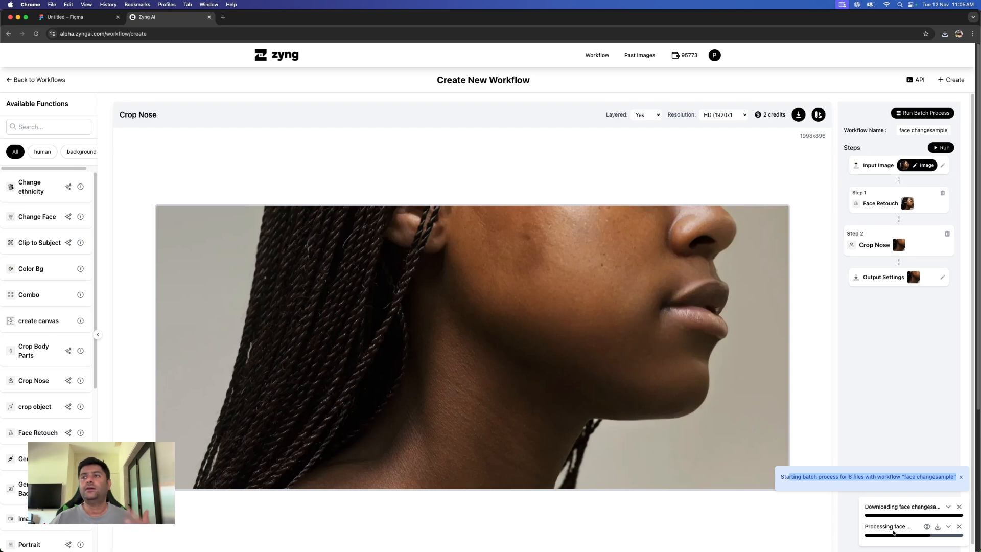
# Reopen the batch results, refresh them to view the newly processed images, and close them
pyautogui.click(927, 527)
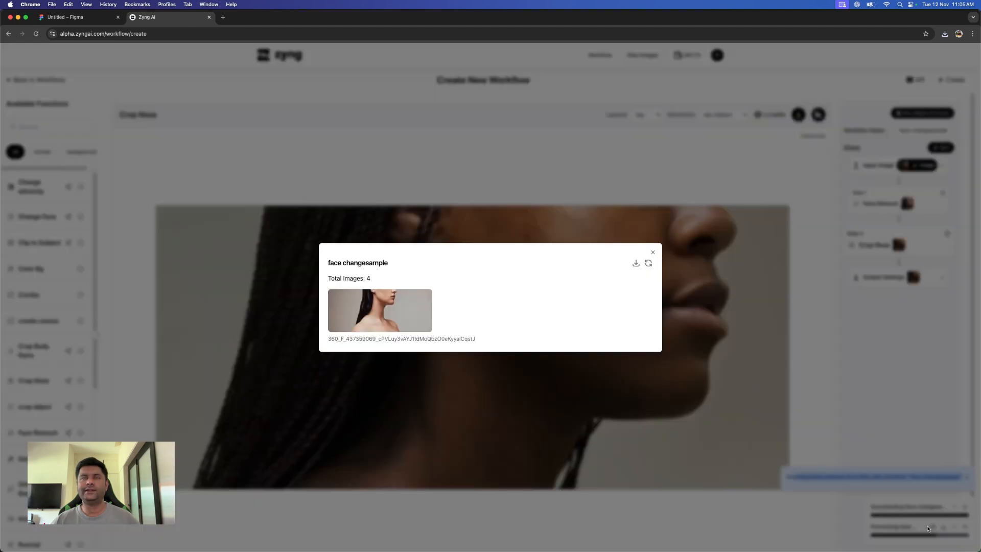
pyautogui.click(650, 264)
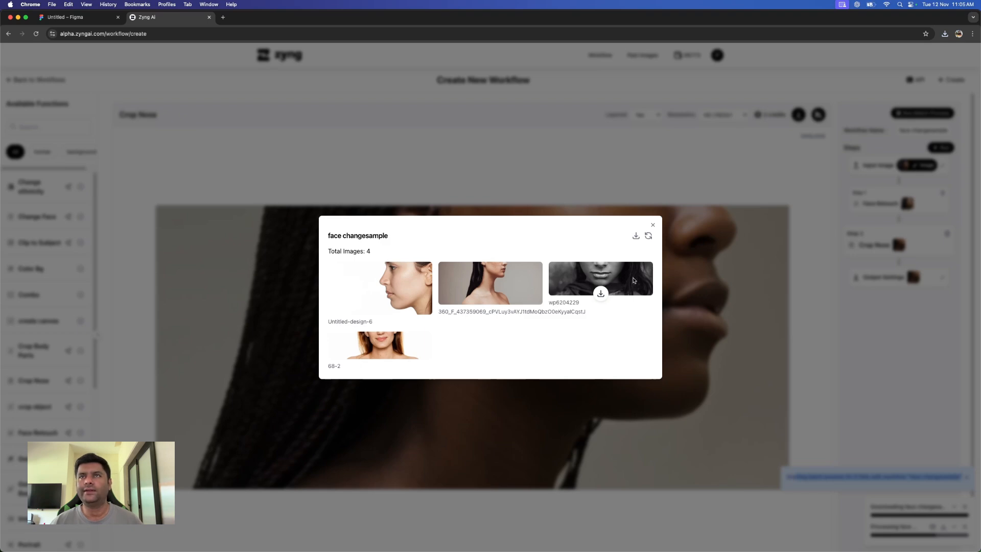
pyautogui.click(653, 226)
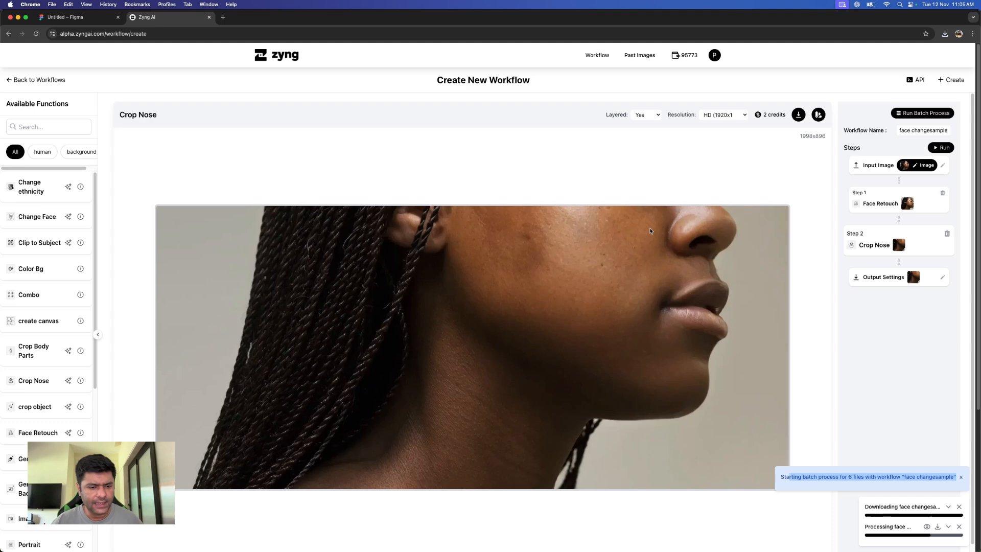